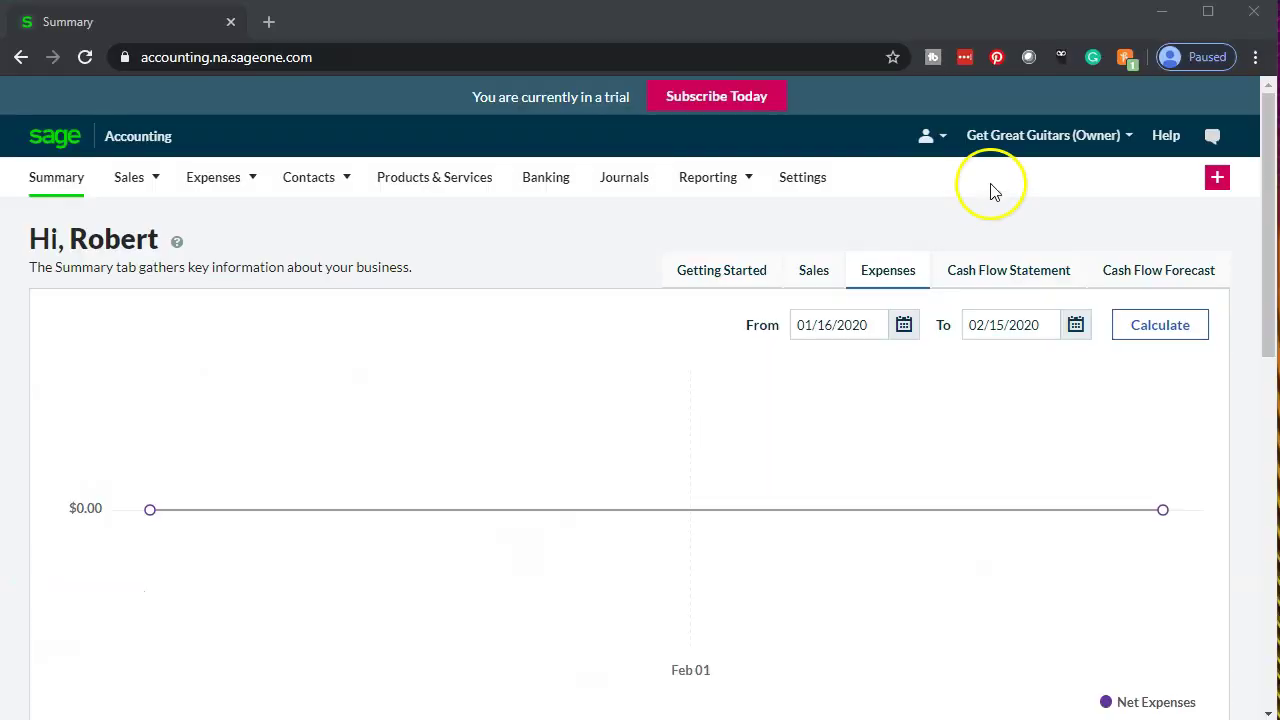
{"action": "left_click", "coordinate": [995, 140]}
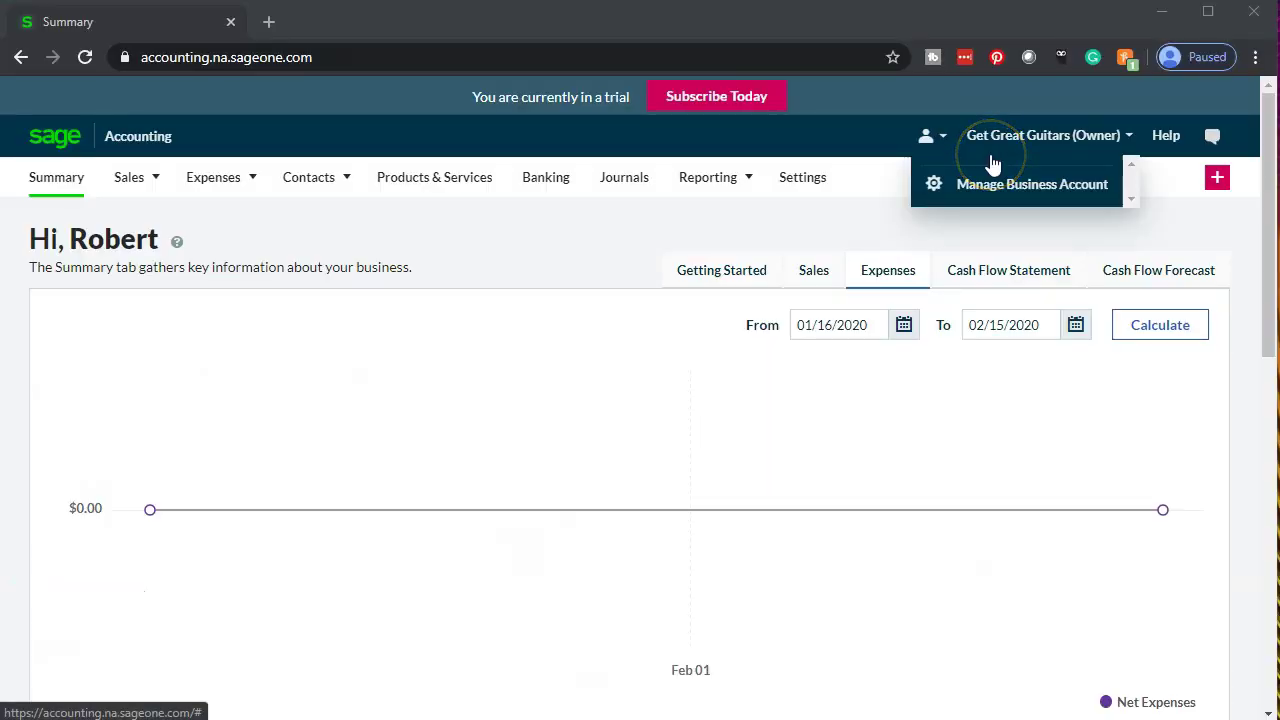
{"action": "left_click", "coordinate": [97, 206]}
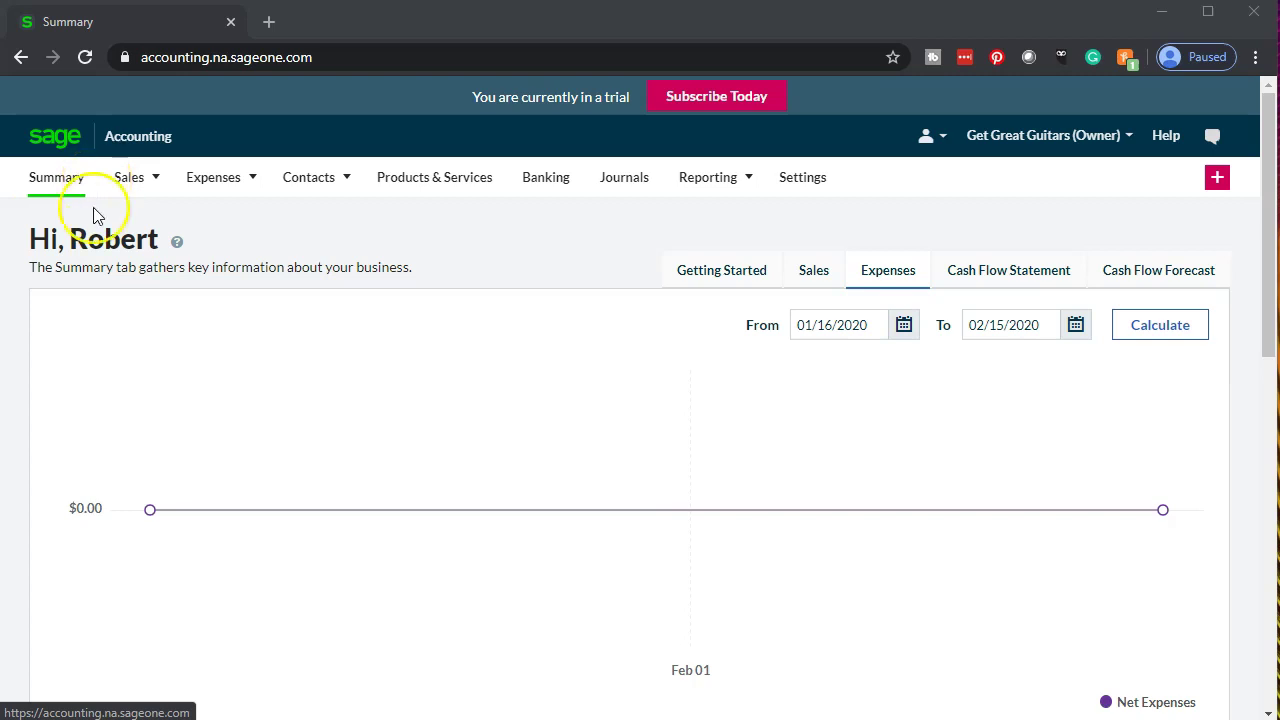
Open the Balance Sheet Report, duplicate it in a second browser tab, and return to the original tab
{"action": "mouse_move", "coordinate": [718, 195]}
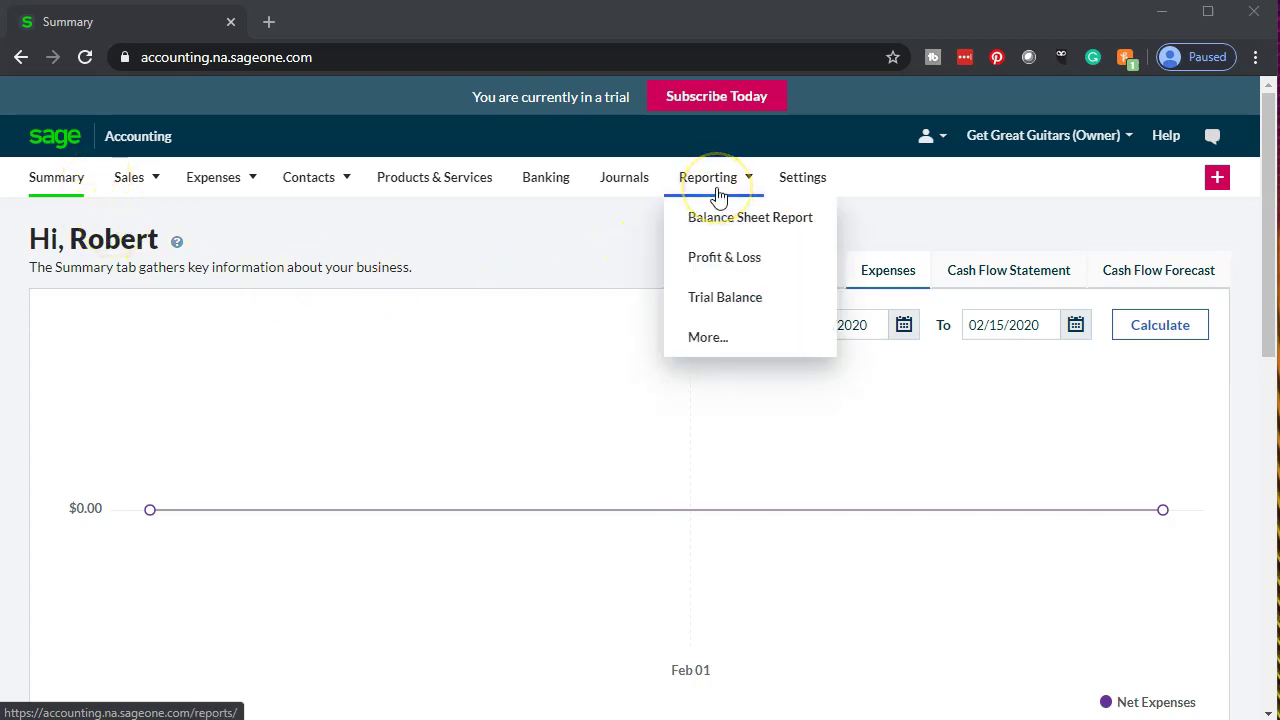
{"action": "left_click", "coordinate": [733, 228]}
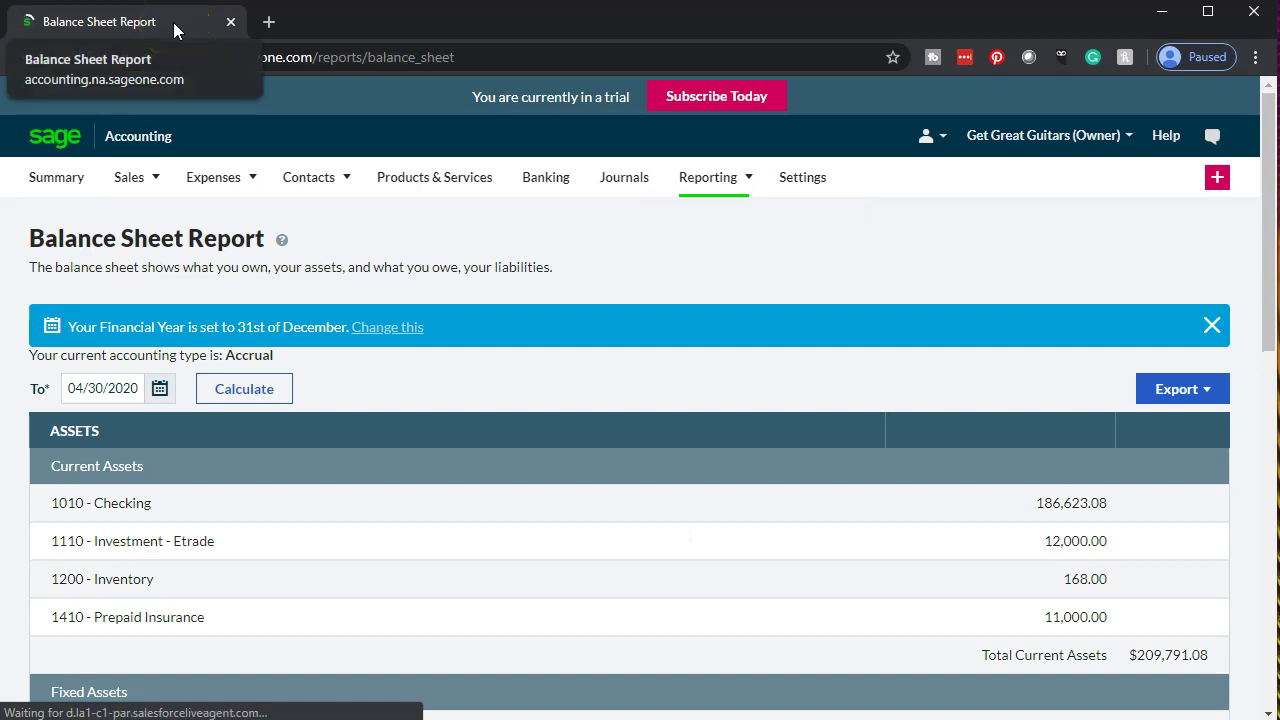
{"action": "right_click", "coordinate": [173, 22]}
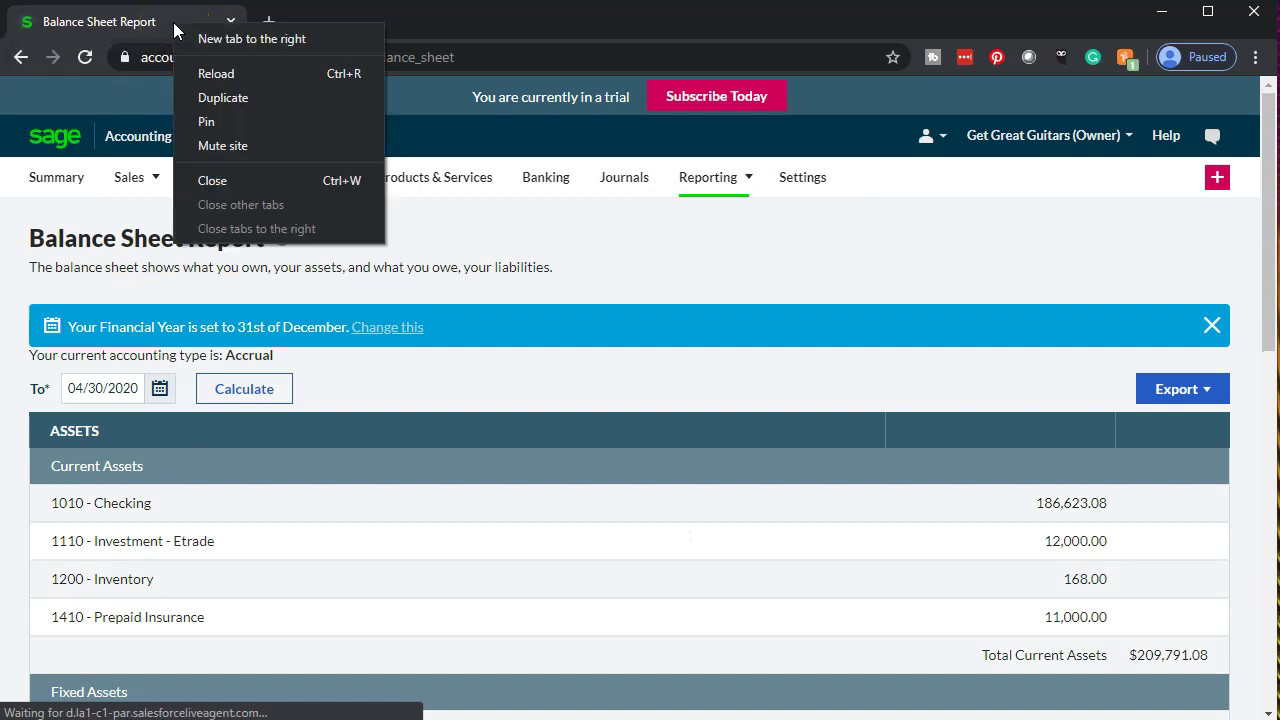
{"action": "left_click", "coordinate": [211, 101]}
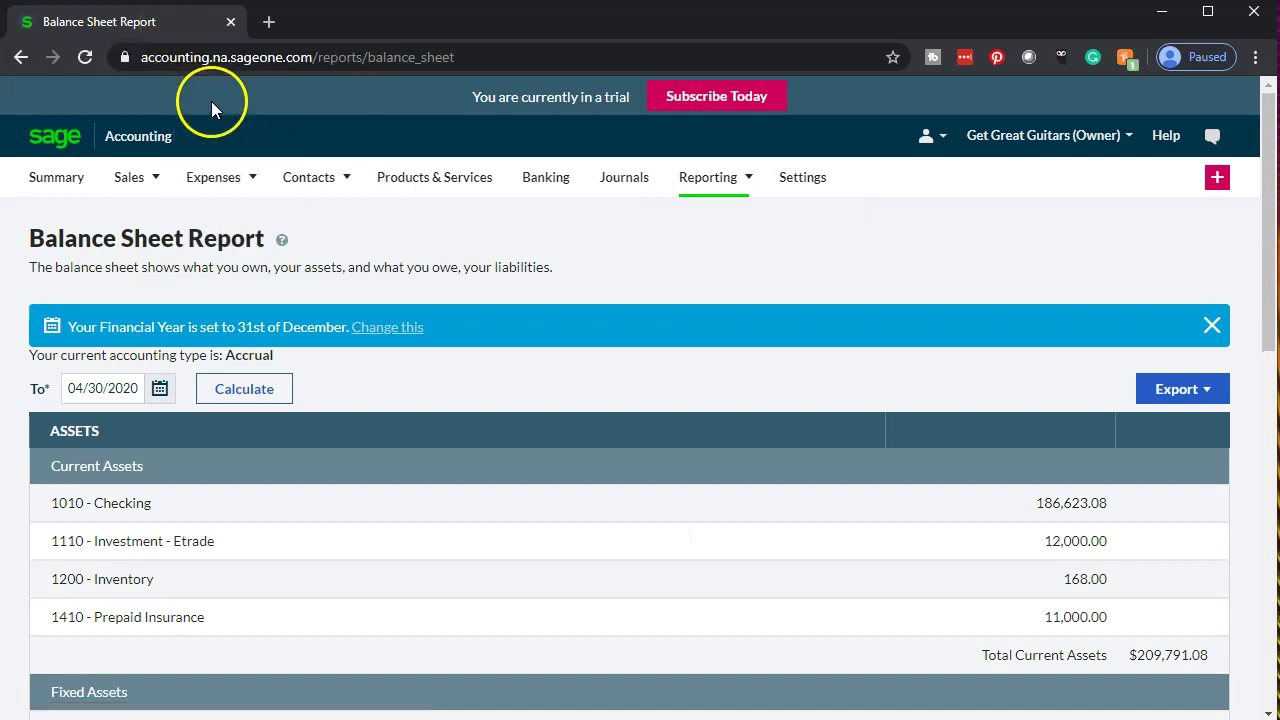
{"action": "left_click", "coordinate": [150, 22]}
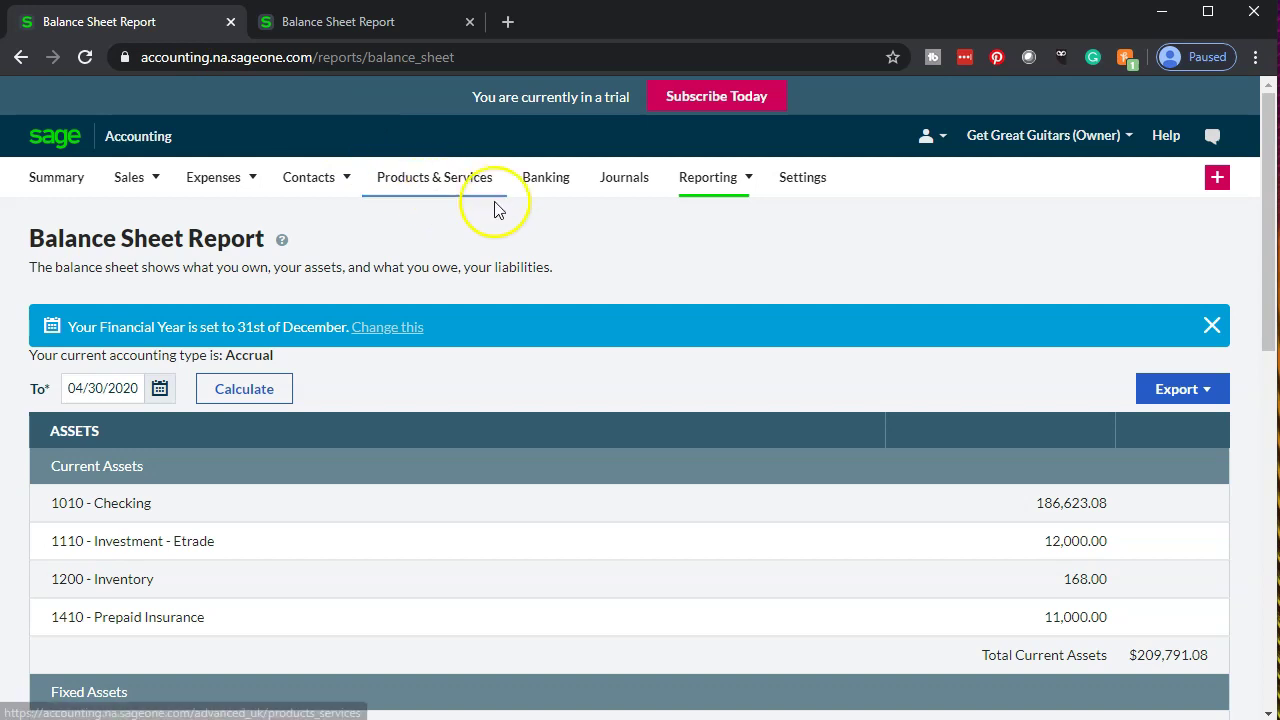
Open the Credit Card - American Express bank account and start its reconciliation
{"action": "left_click", "coordinate": [564, 193]}
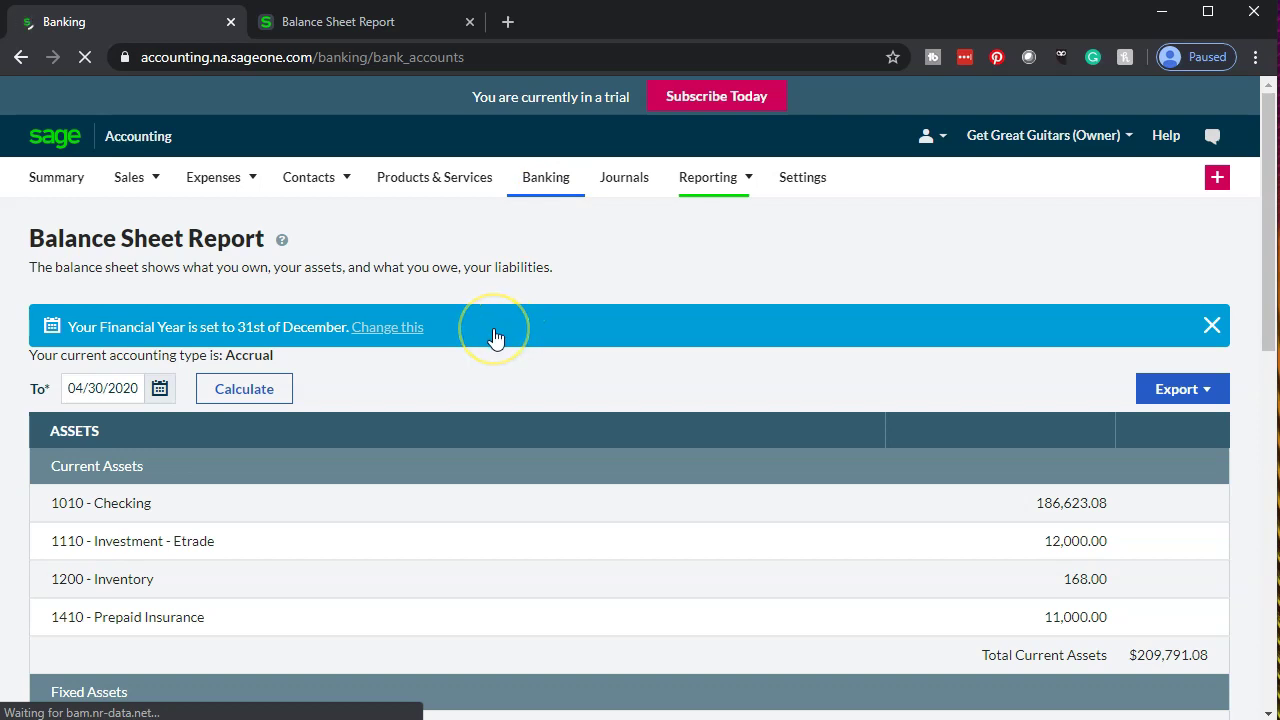
{"action": "scroll", "coordinate": [496, 338], "scroll_direction": "down", "scroll_amount": 4}
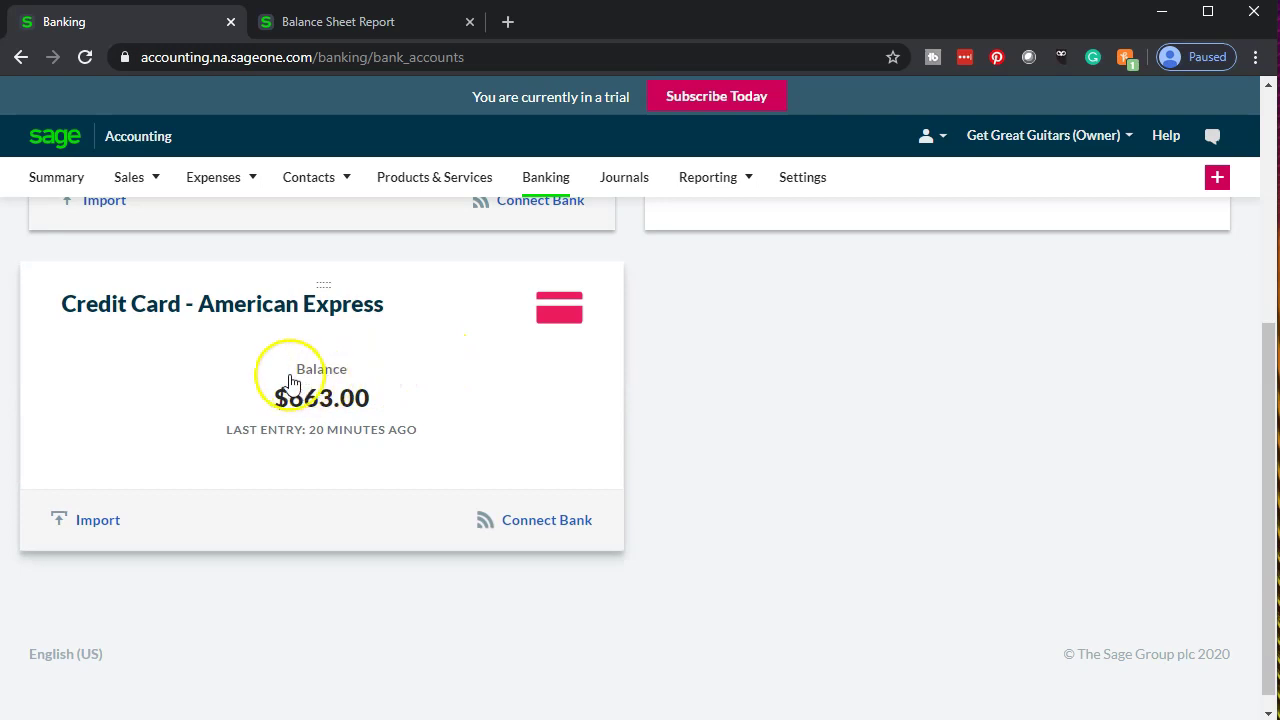
{"action": "left_click", "coordinate": [290, 382]}
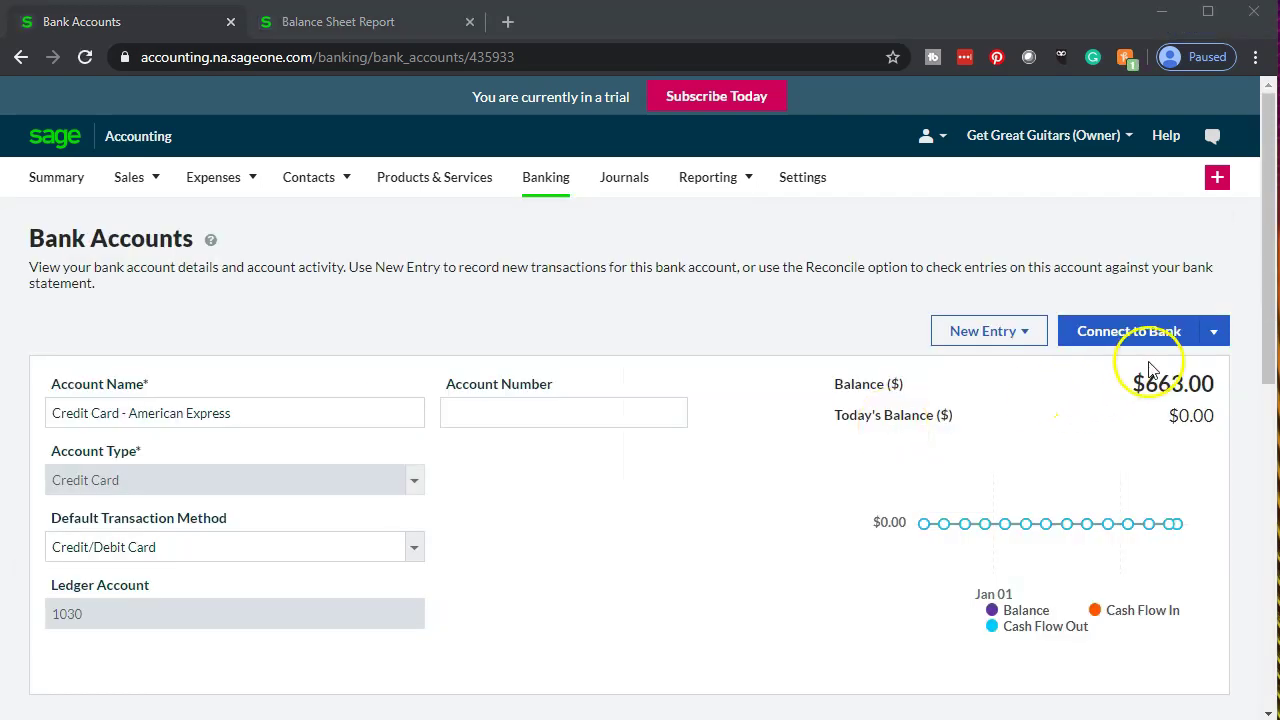
{"action": "left_click", "coordinate": [1213, 334]}
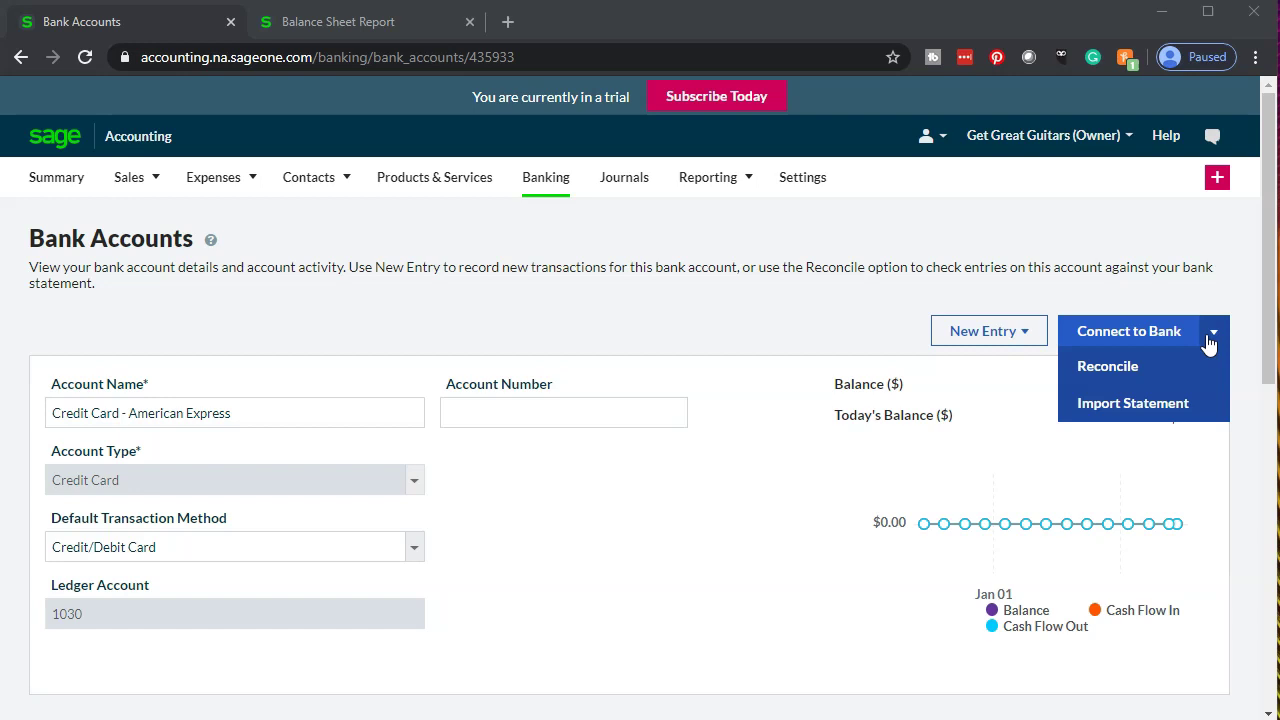
{"action": "left_click", "coordinate": [1209, 338]}
{"action": "left_click", "coordinate": [1213, 340]}
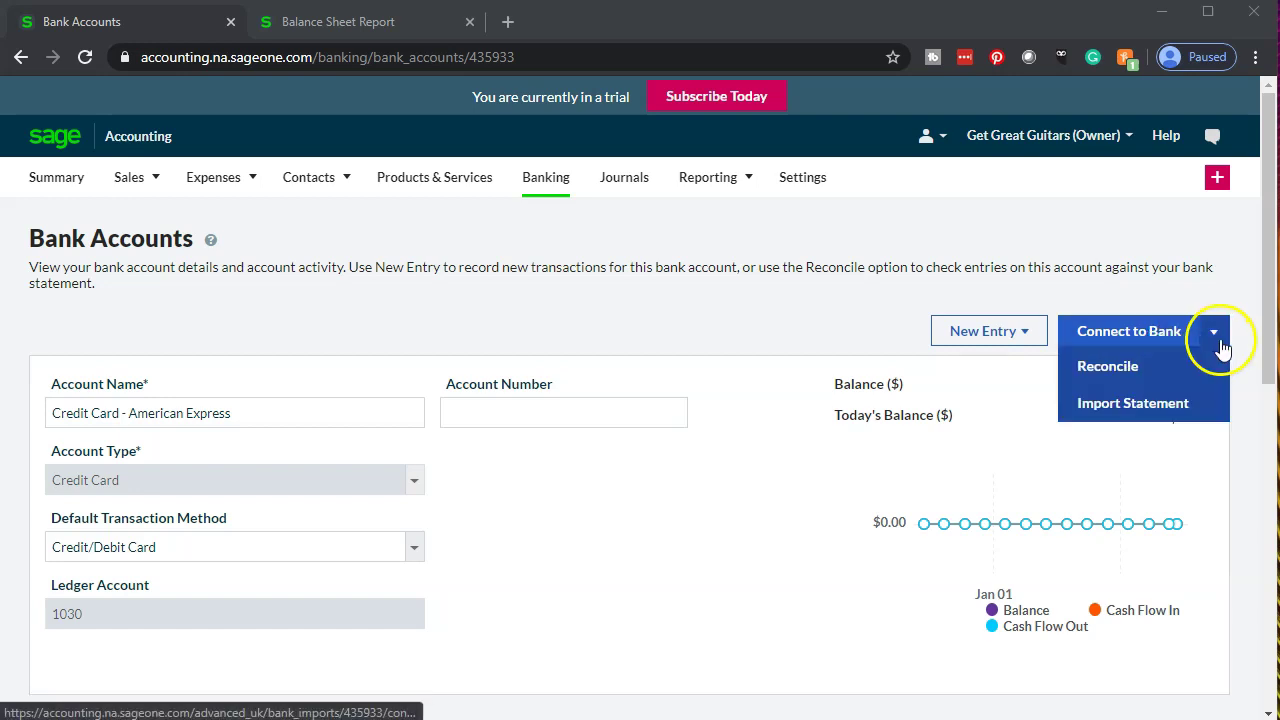
{"action": "left_click", "coordinate": [1196, 370]}
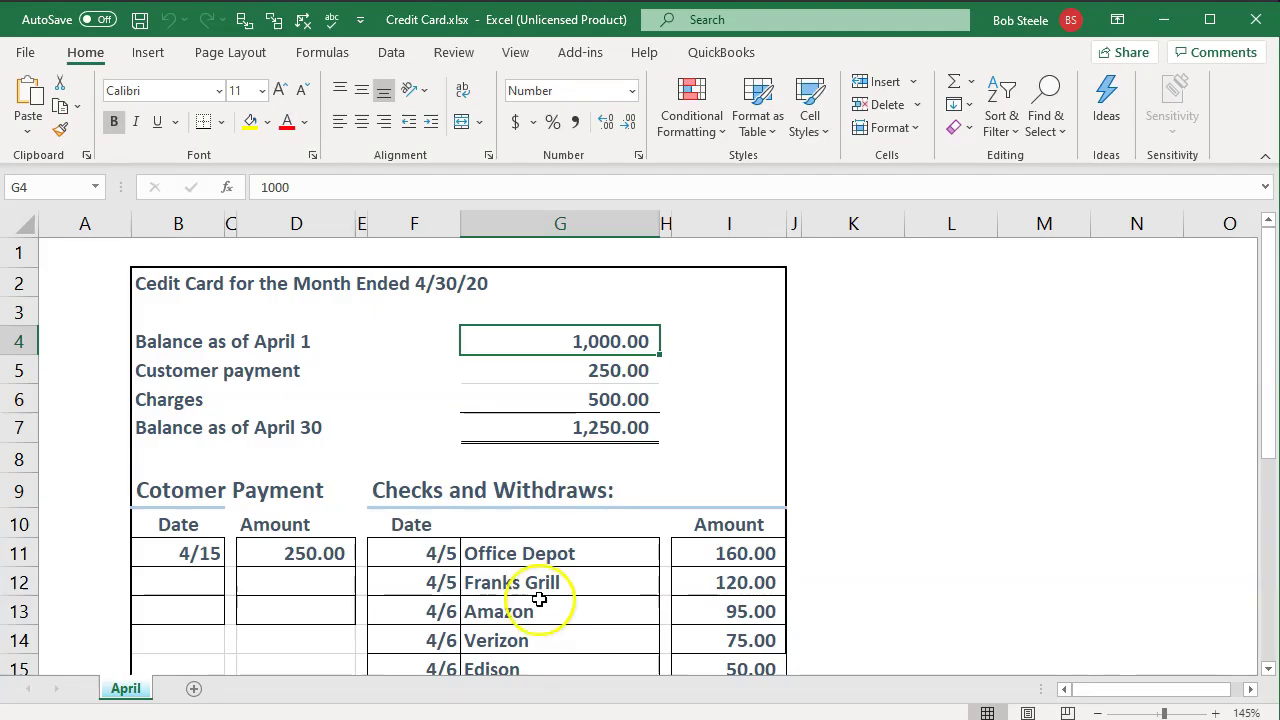
In the Excel workbook Credit Card.xlsx, review the April statement's opening balance, customer payment, charges, ending balance and transaction list
{"action": "left_click", "coordinate": [506, 554]}
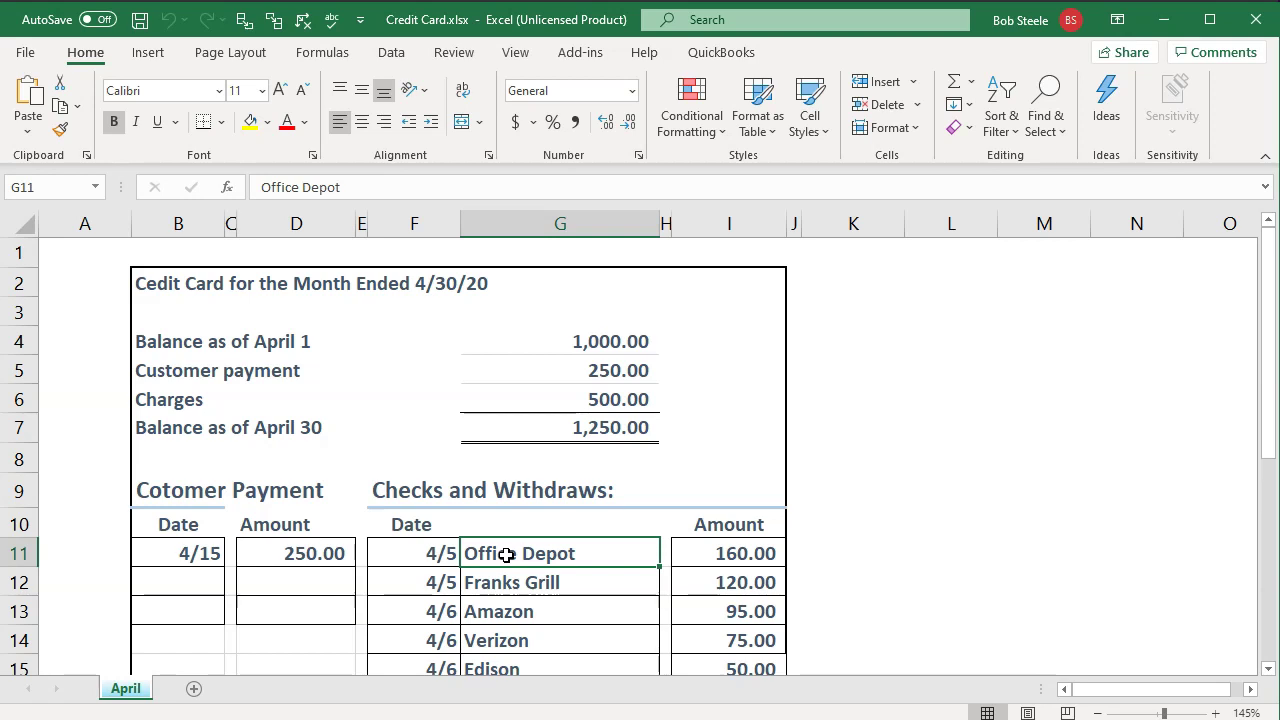
{"action": "left_click", "coordinate": [203, 289]}
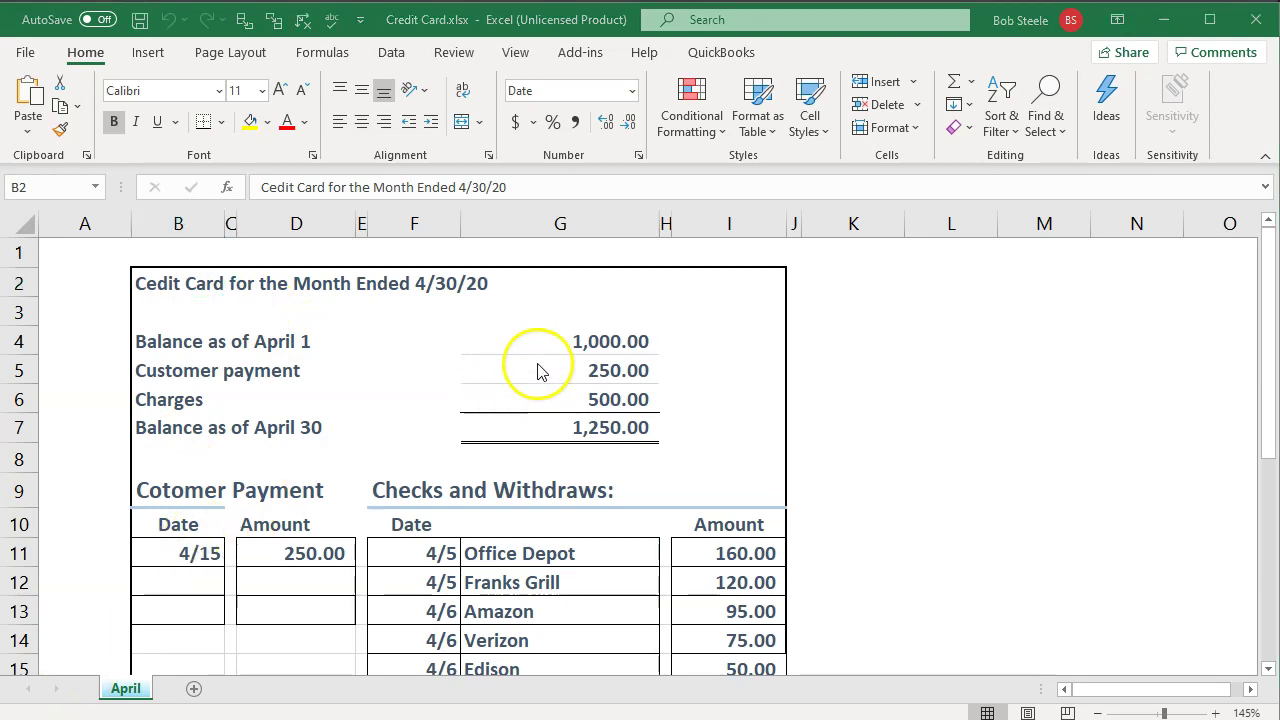
{"action": "left_click", "coordinate": [558, 332]}
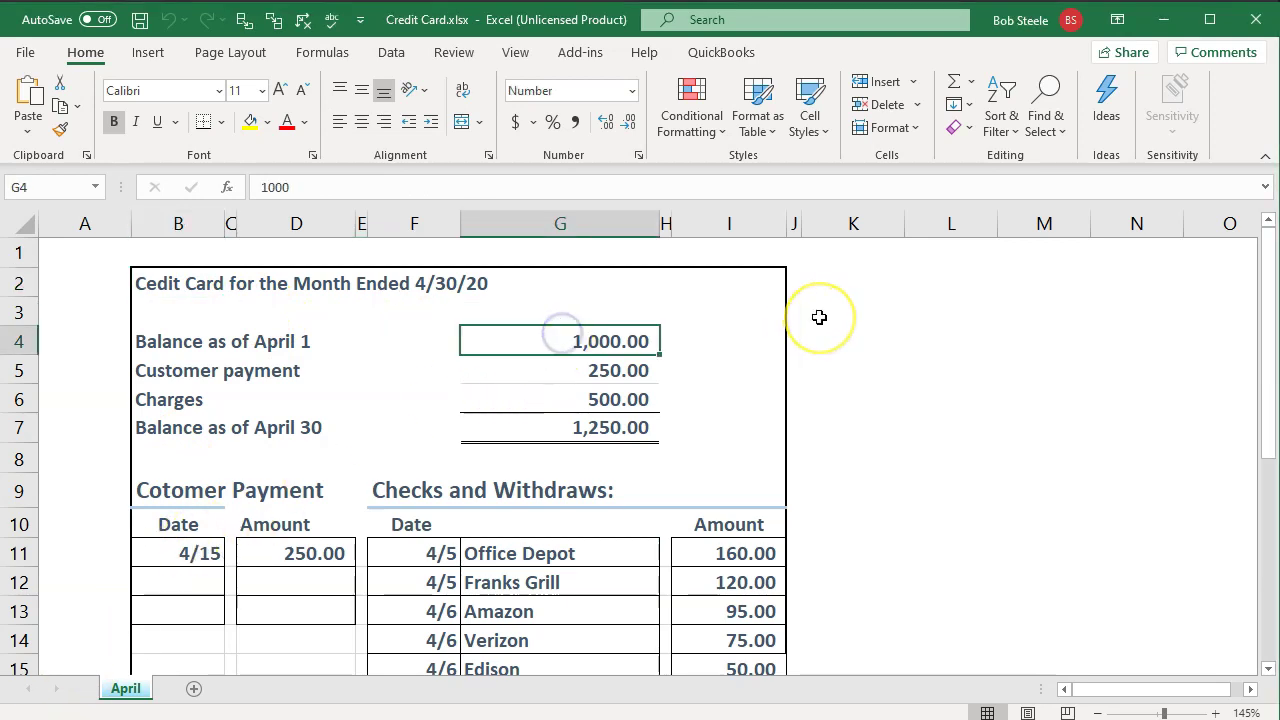
{"action": "key", "text": "Down"}
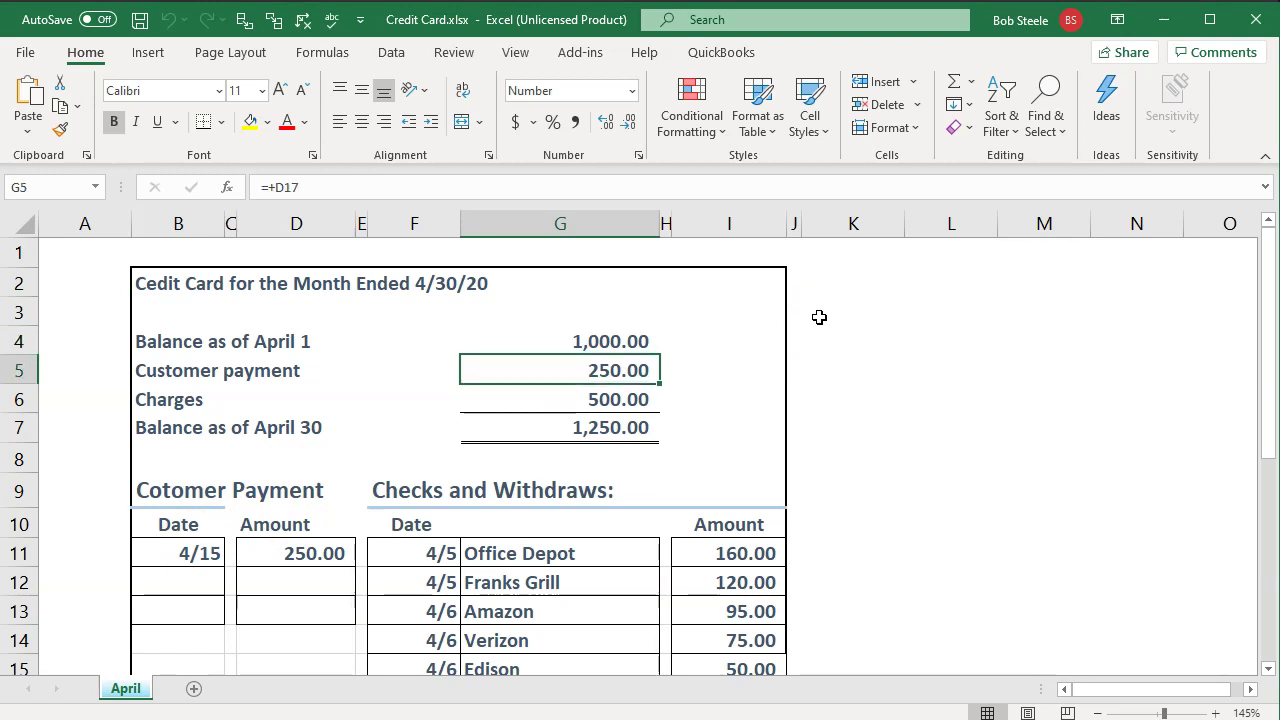
{"action": "key", "text": "Down"}
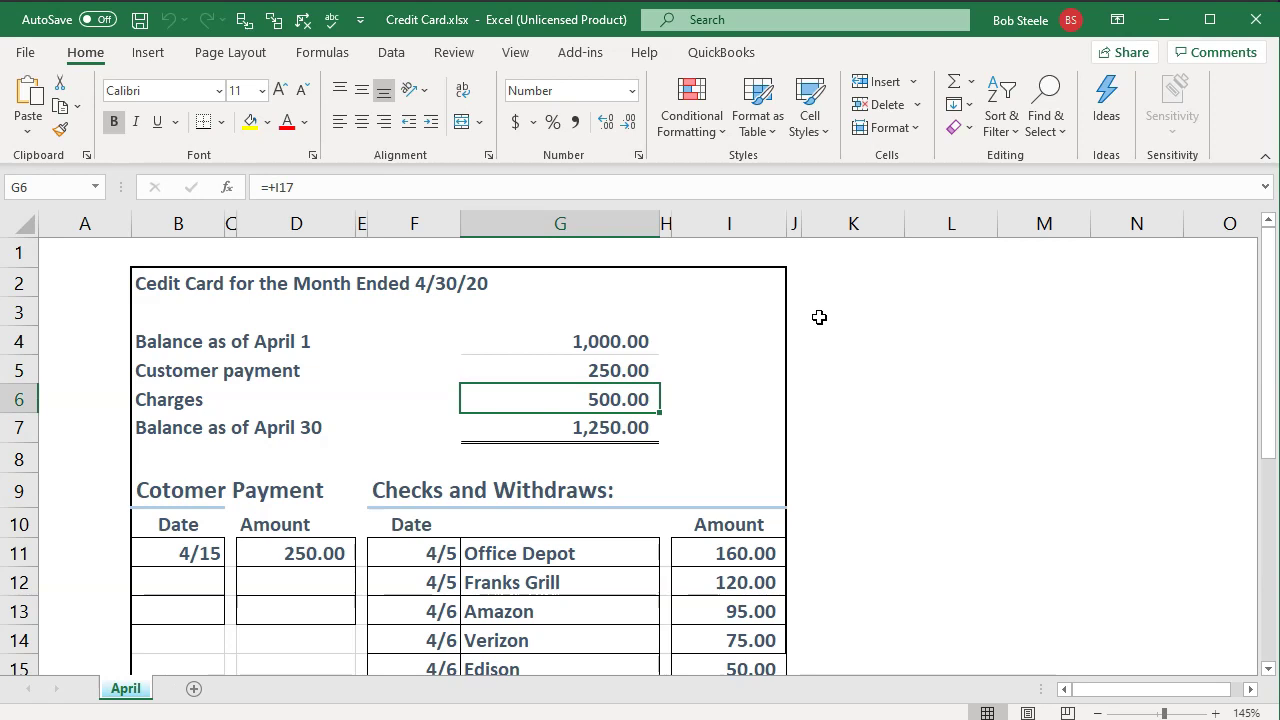
{"action": "key", "text": "Down"}
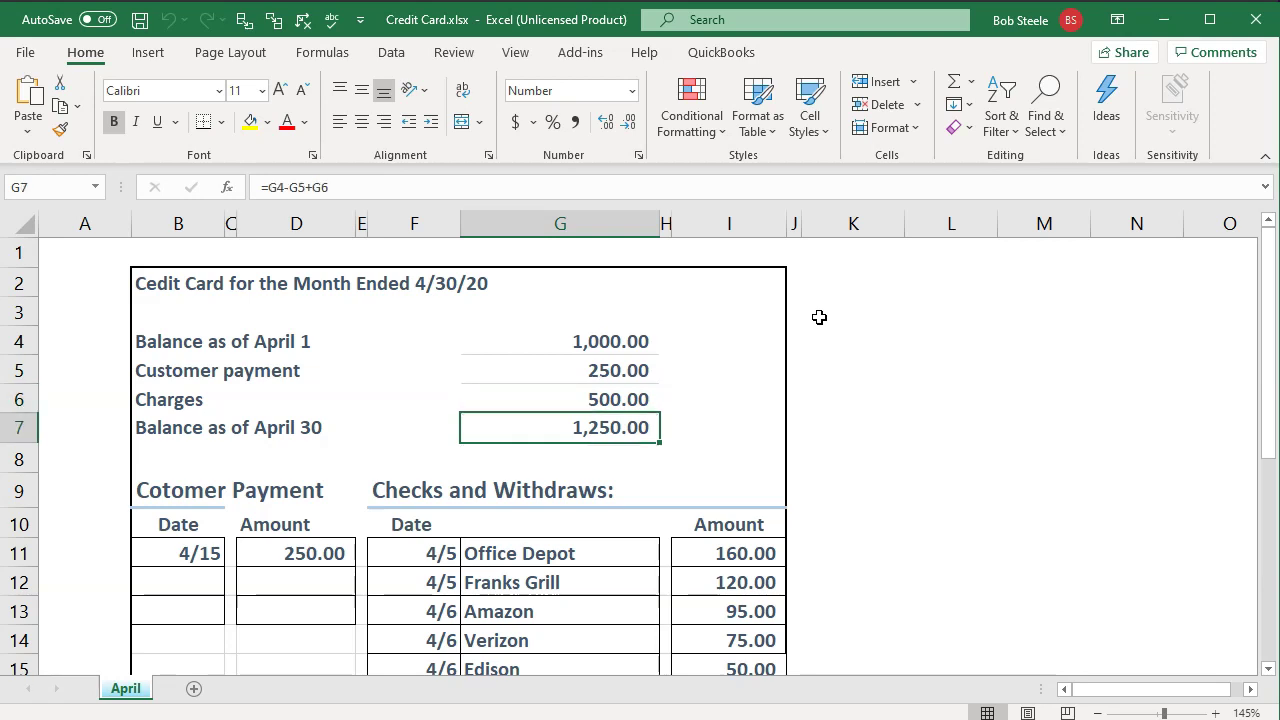
{"action": "scroll", "coordinate": [819, 317], "scroll_direction": "down", "scroll_amount": 1}
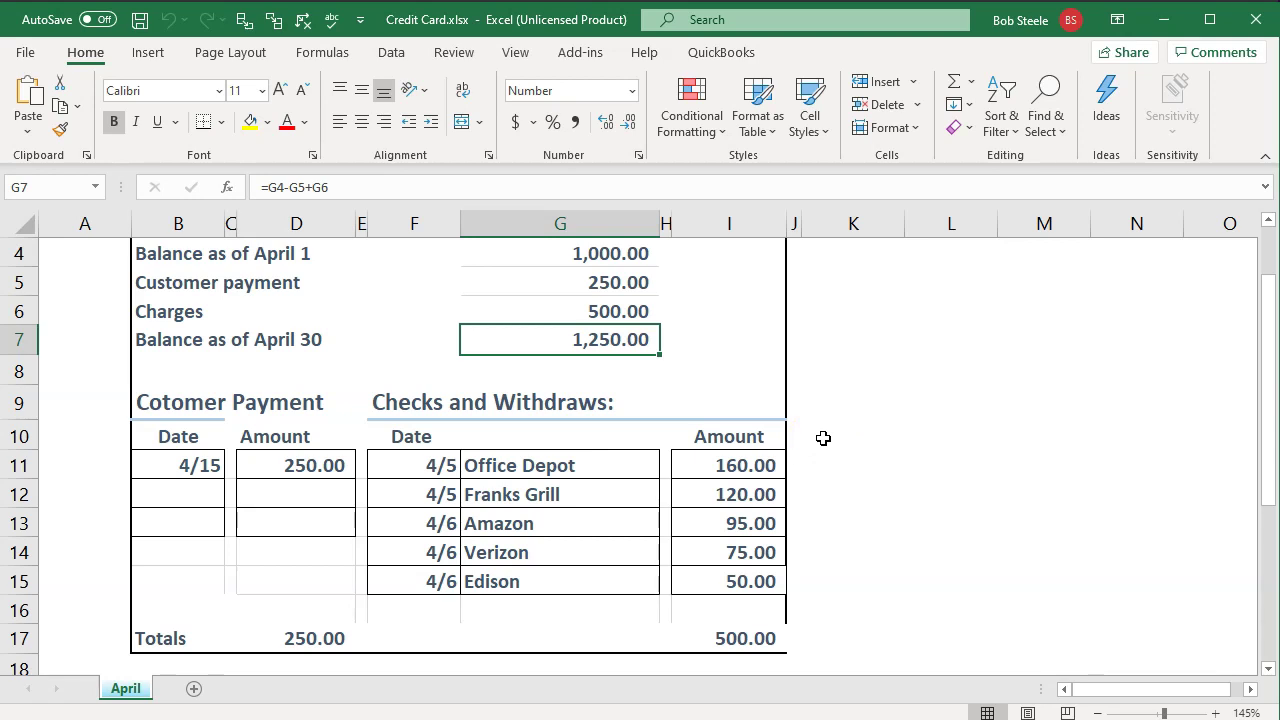
{"action": "scroll", "coordinate": [823, 438], "scroll_direction": "up", "scroll_amount": 1}
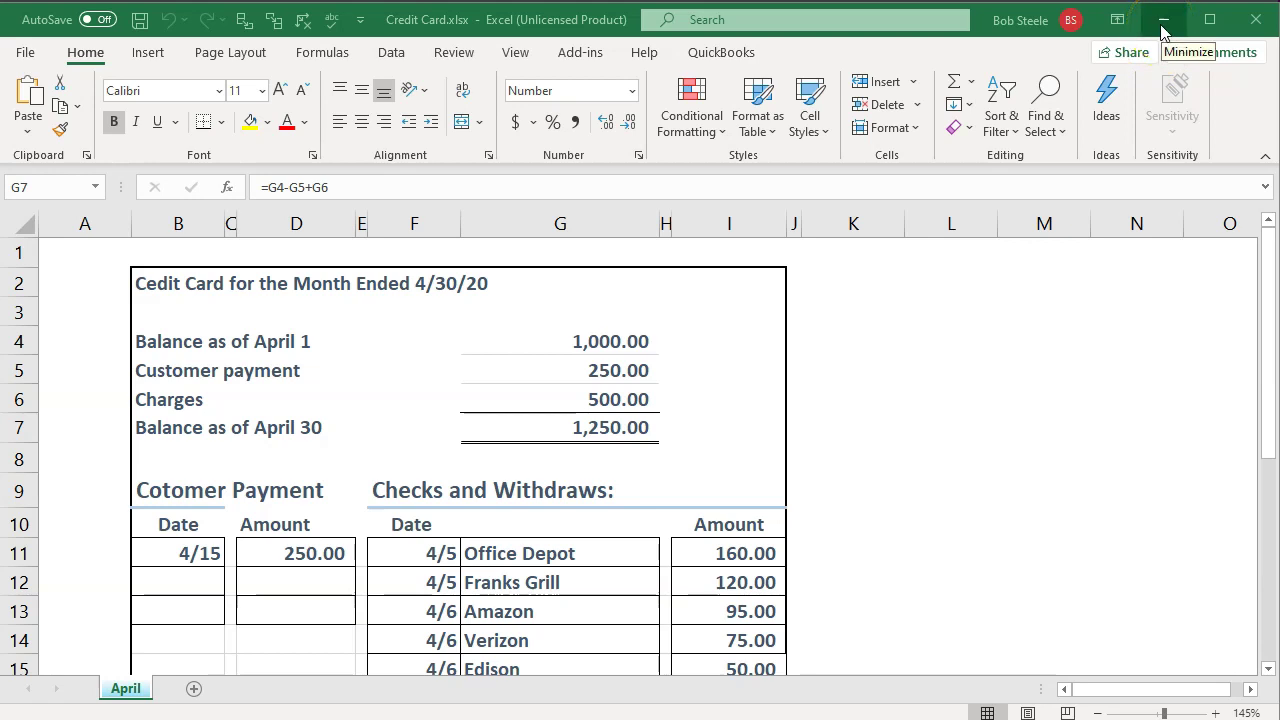
{"action": "left_click", "coordinate": [612, 427]}
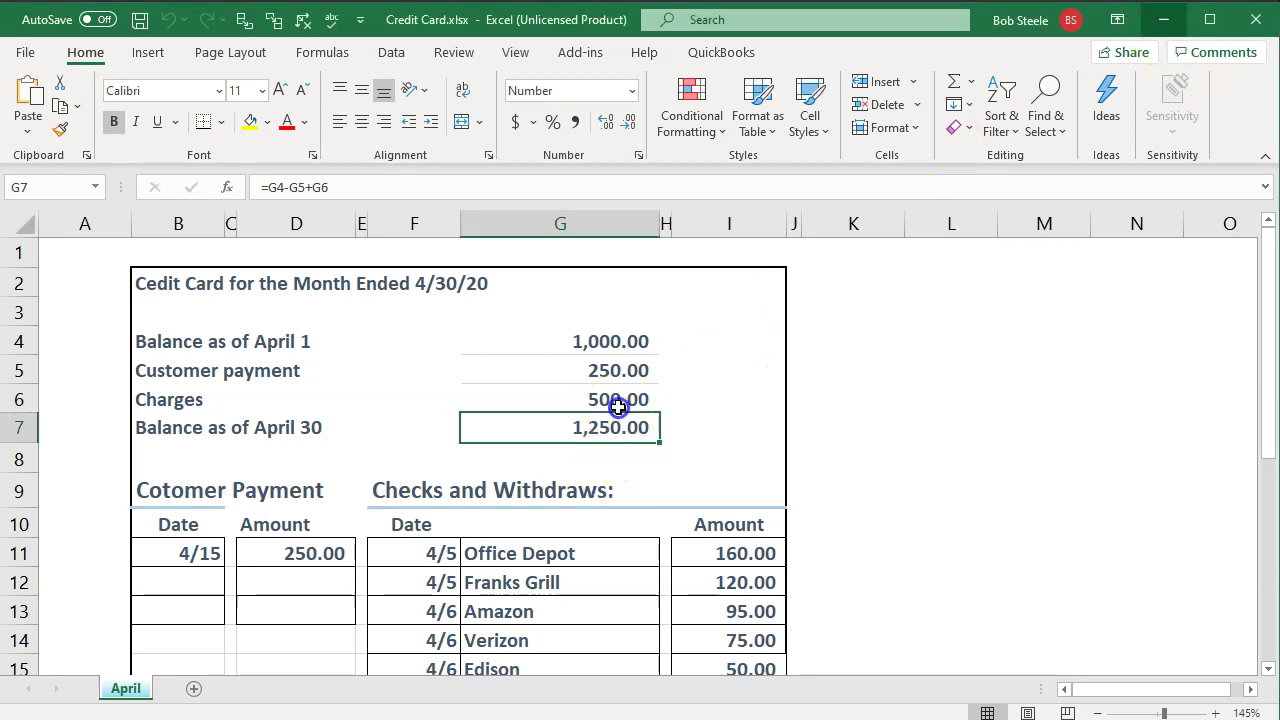
{"action": "left_click", "coordinate": [1164, 19]}
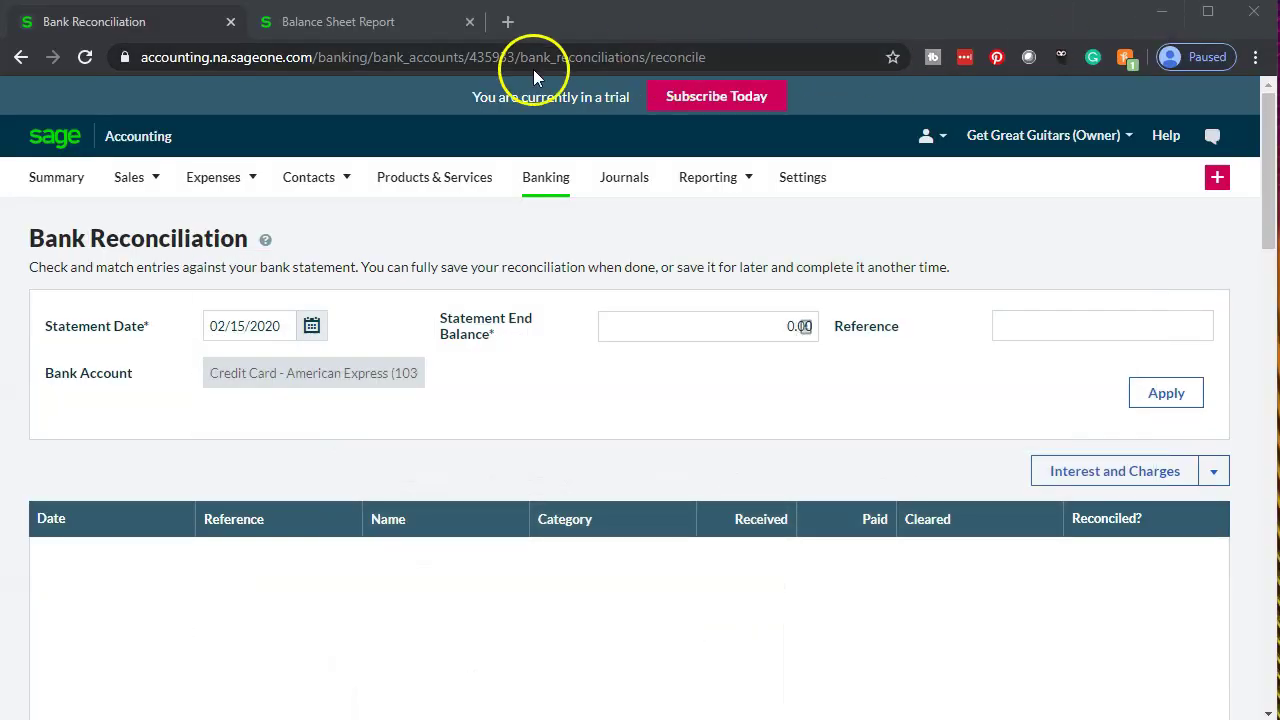
Check the American Express credit card balance under current liabilities in the browser's Balance Sheet Report
{"action": "left_click", "coordinate": [367, 28]}
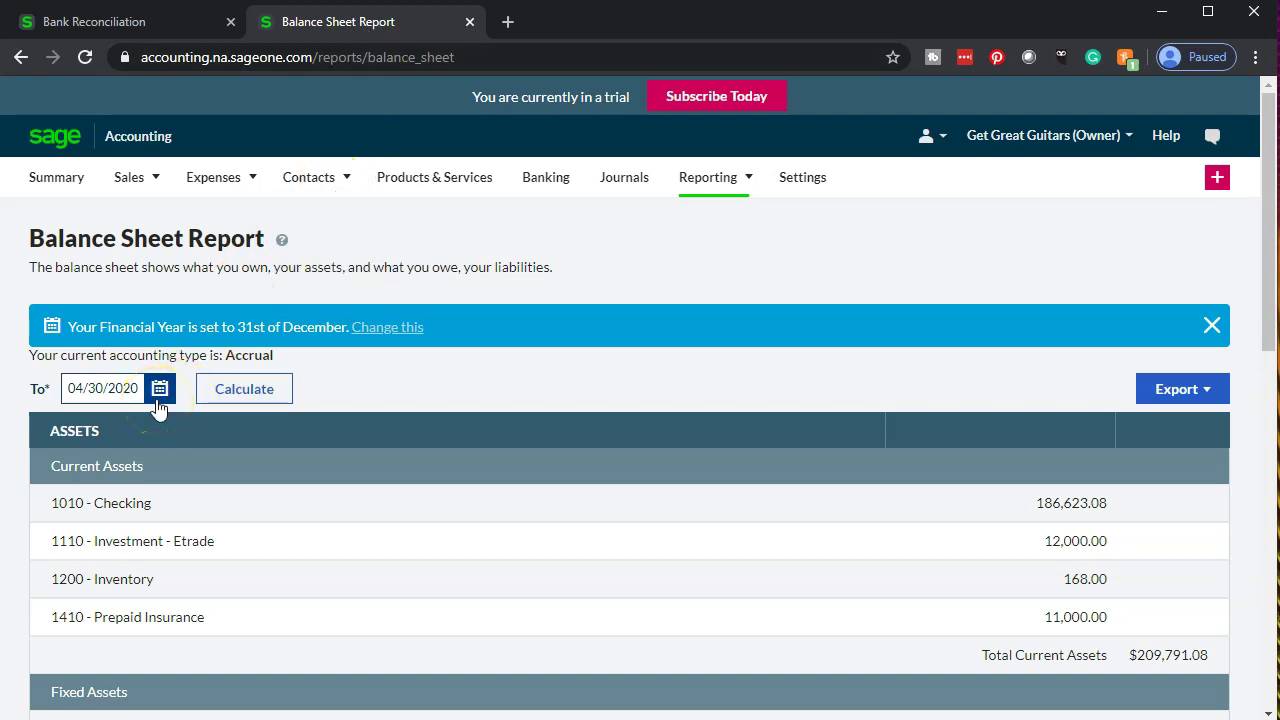
{"action": "scroll", "coordinate": [194, 445], "scroll_direction": "down", "scroll_amount": 4}
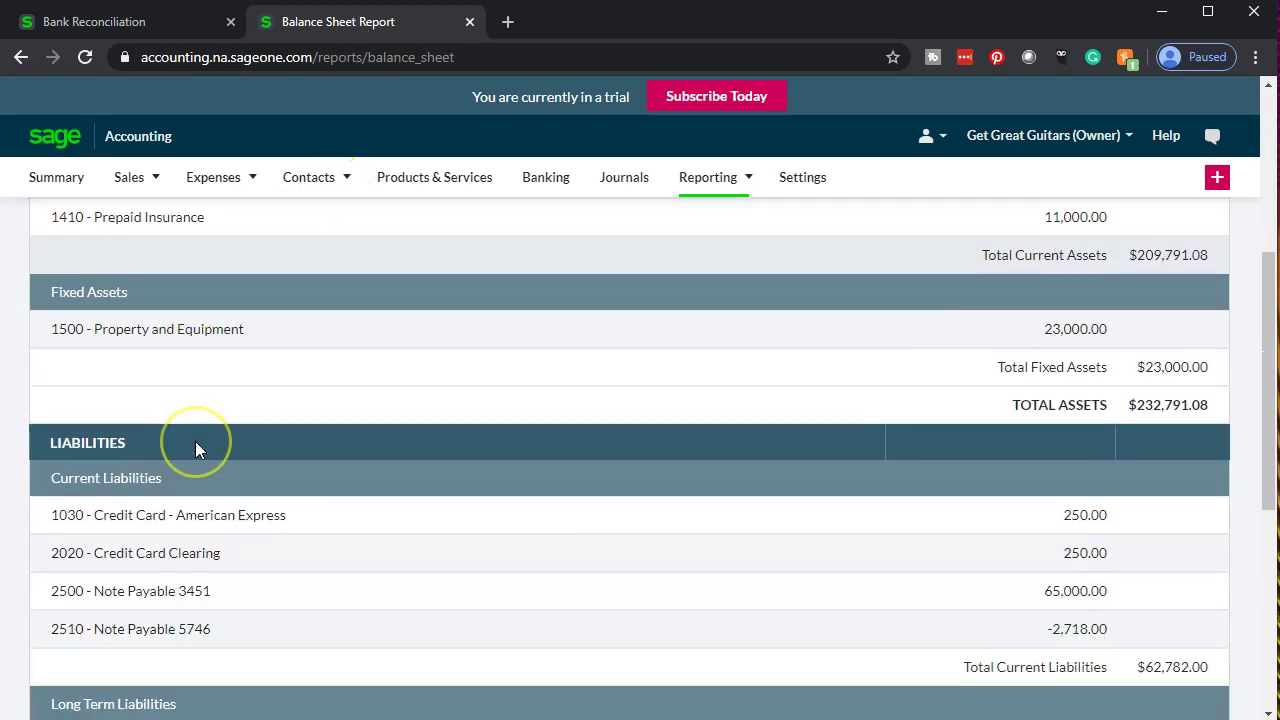
{"action": "scroll", "coordinate": [471, 549], "scroll_direction": "down", "scroll_amount": 1}
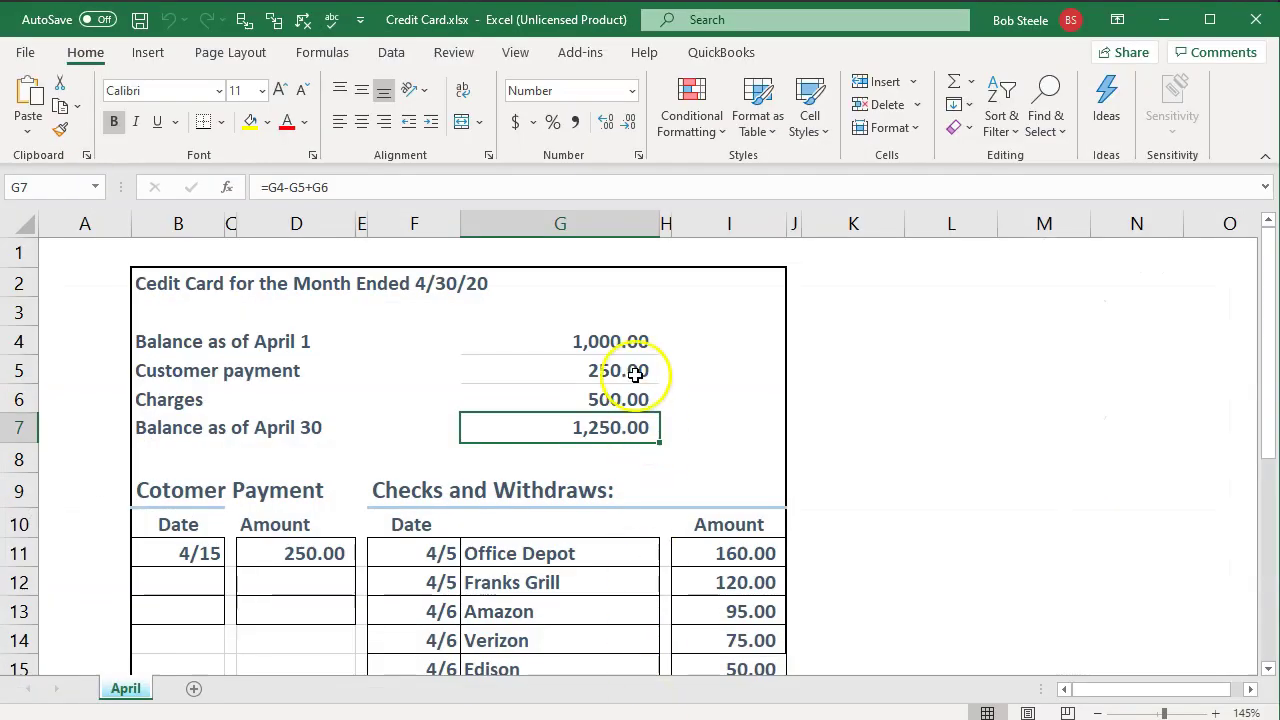
In the Excel credit card statement, compare the April 1 balance with the payment and charge entries in rows 11 to 15
{"action": "left_click", "coordinate": [628, 340]}
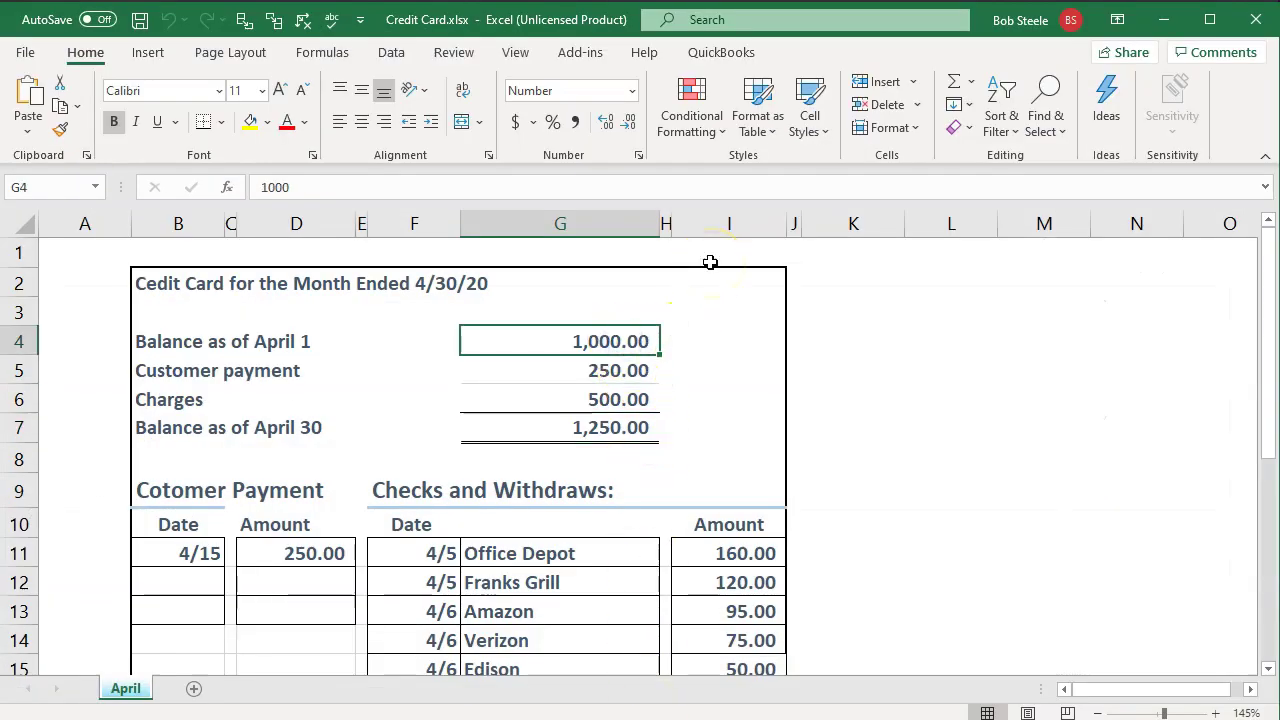
{"action": "scroll", "coordinate": [709, 262], "scroll_direction": "down", "scroll_amount": 2}
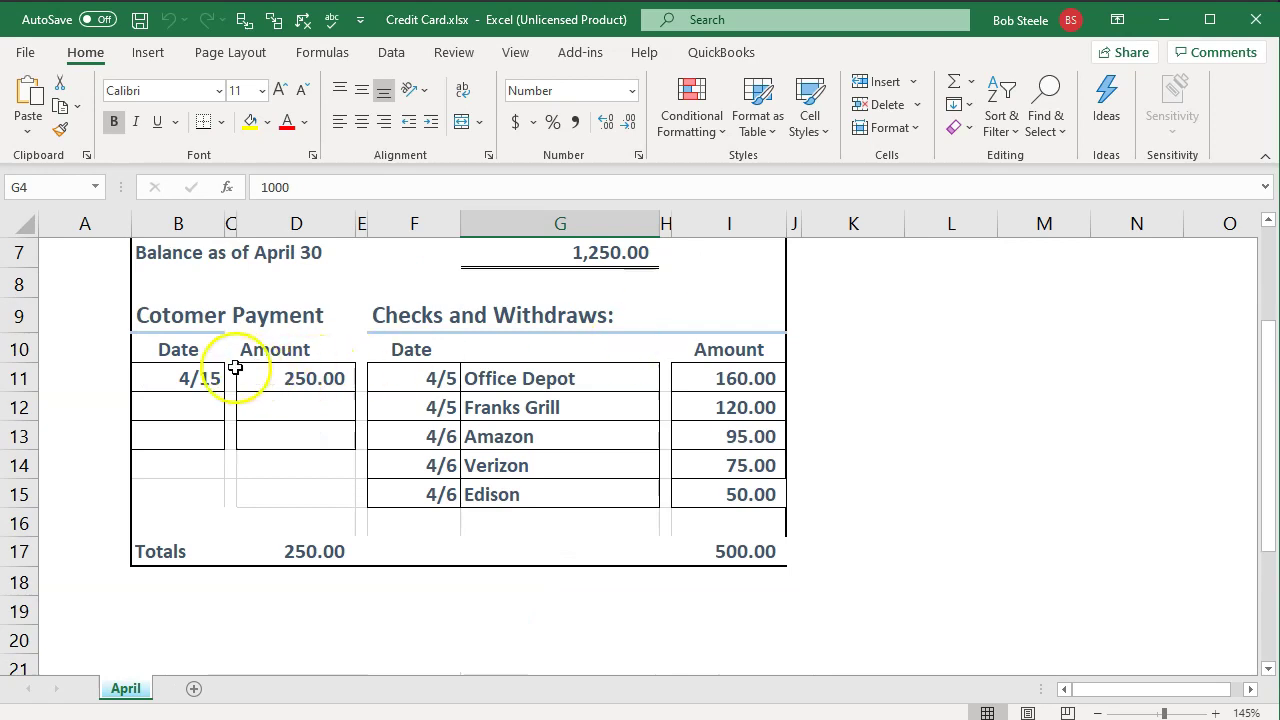
{"action": "left_click_drag", "start_coordinate": [200, 377], "coordinate": [718, 486]}
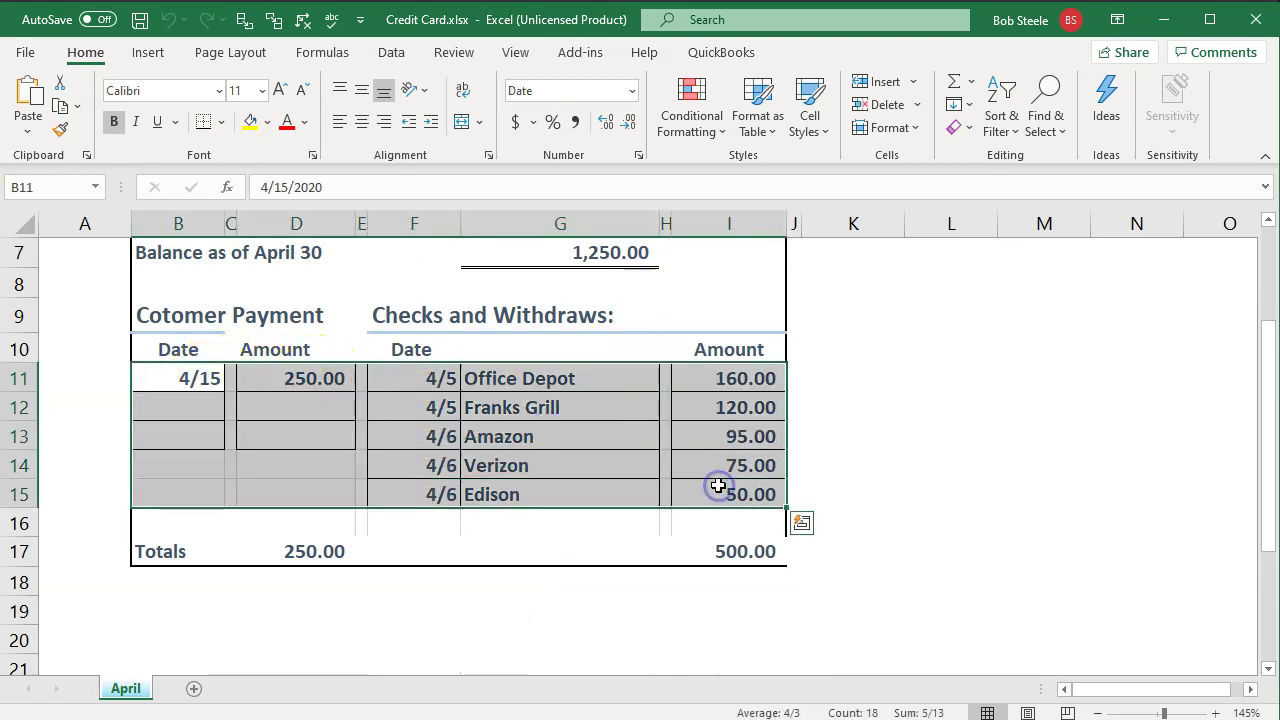
{"action": "scroll", "coordinate": [634, 520], "scroll_direction": "up", "scroll_amount": 2}
{"action": "left_click", "coordinate": [605, 341]}
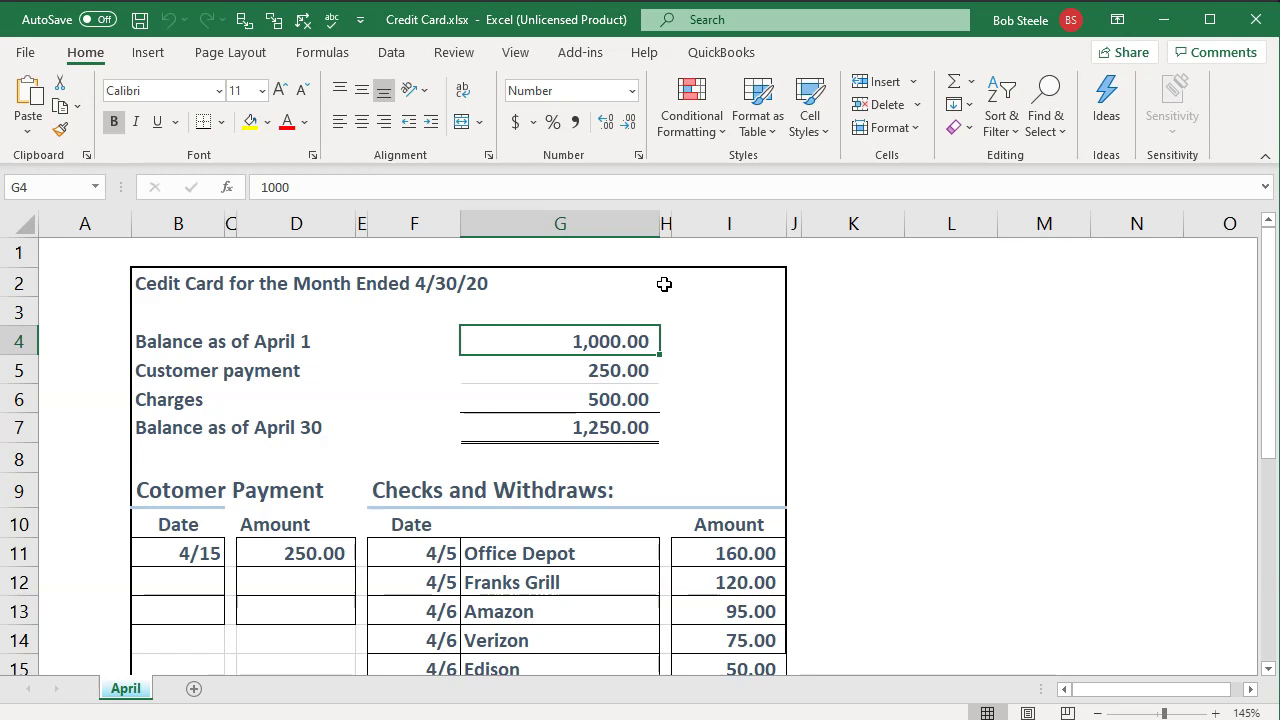
{"action": "left_click", "coordinate": [1163, 19]}
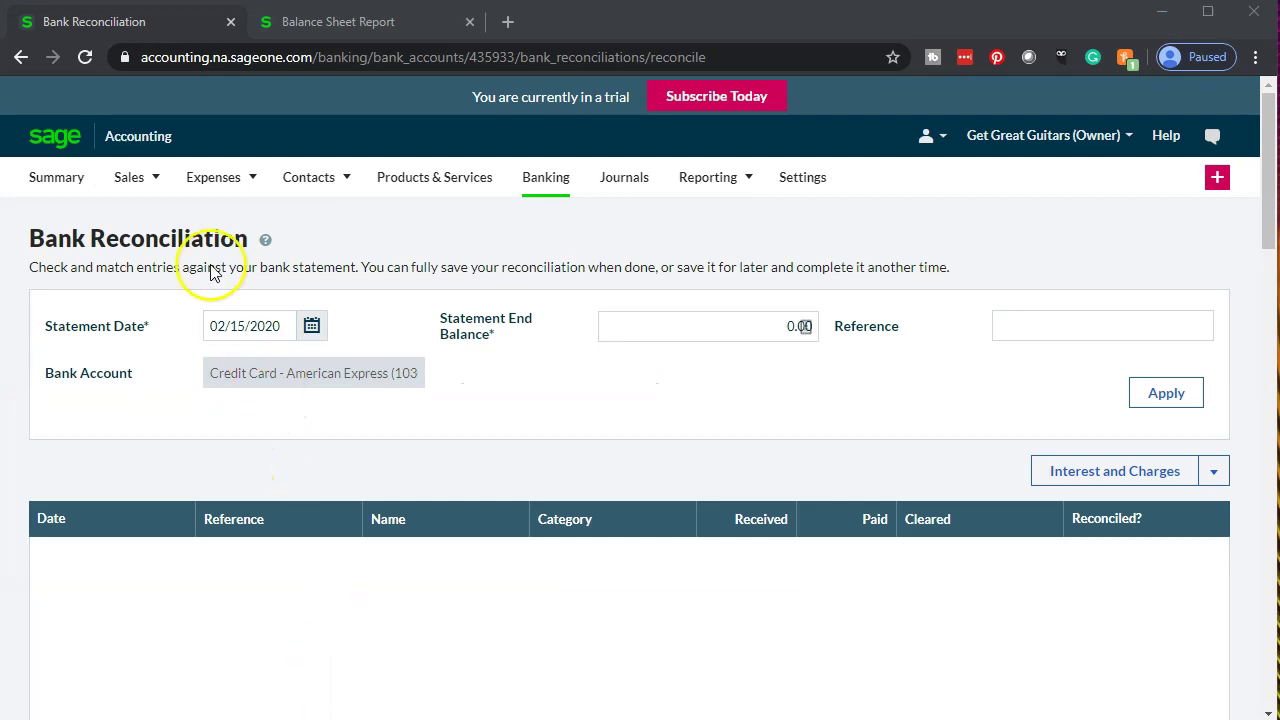
Set the statement date of the Sage bank reconciliation to 04/30/2020
{"action": "left_click", "coordinate": [133, 22]}
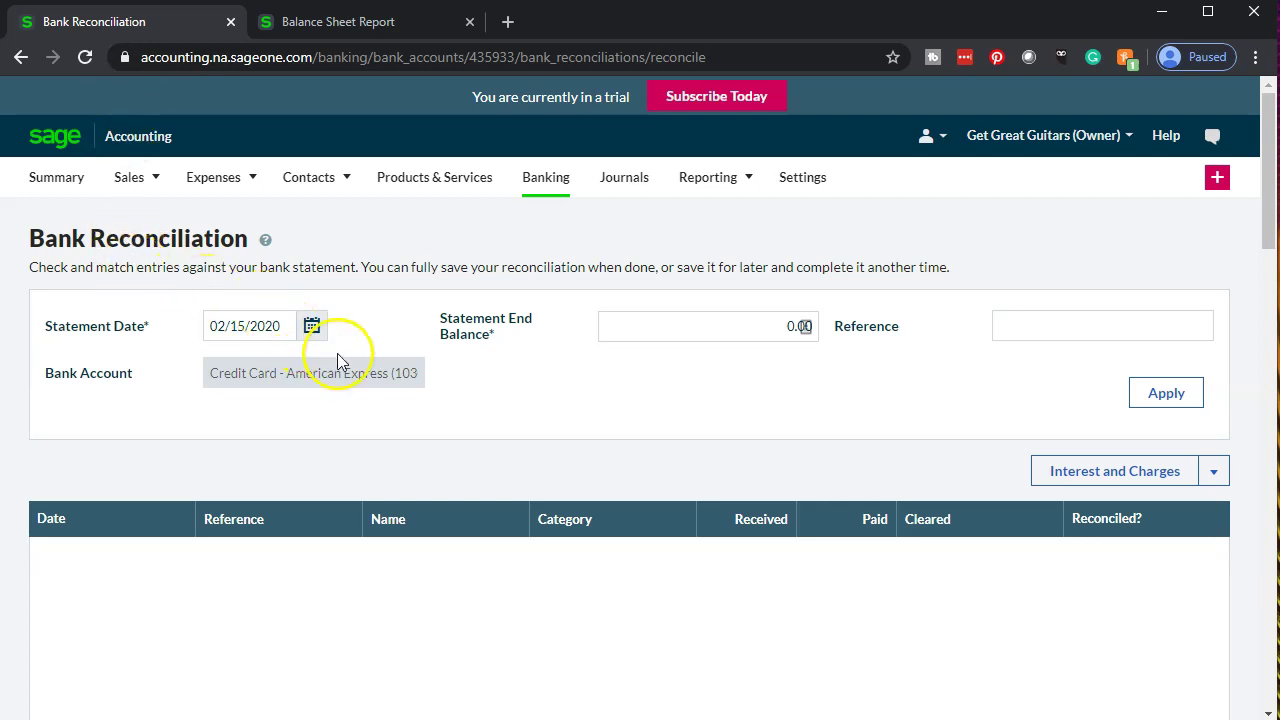
{"action": "left_click", "coordinate": [311, 334]}
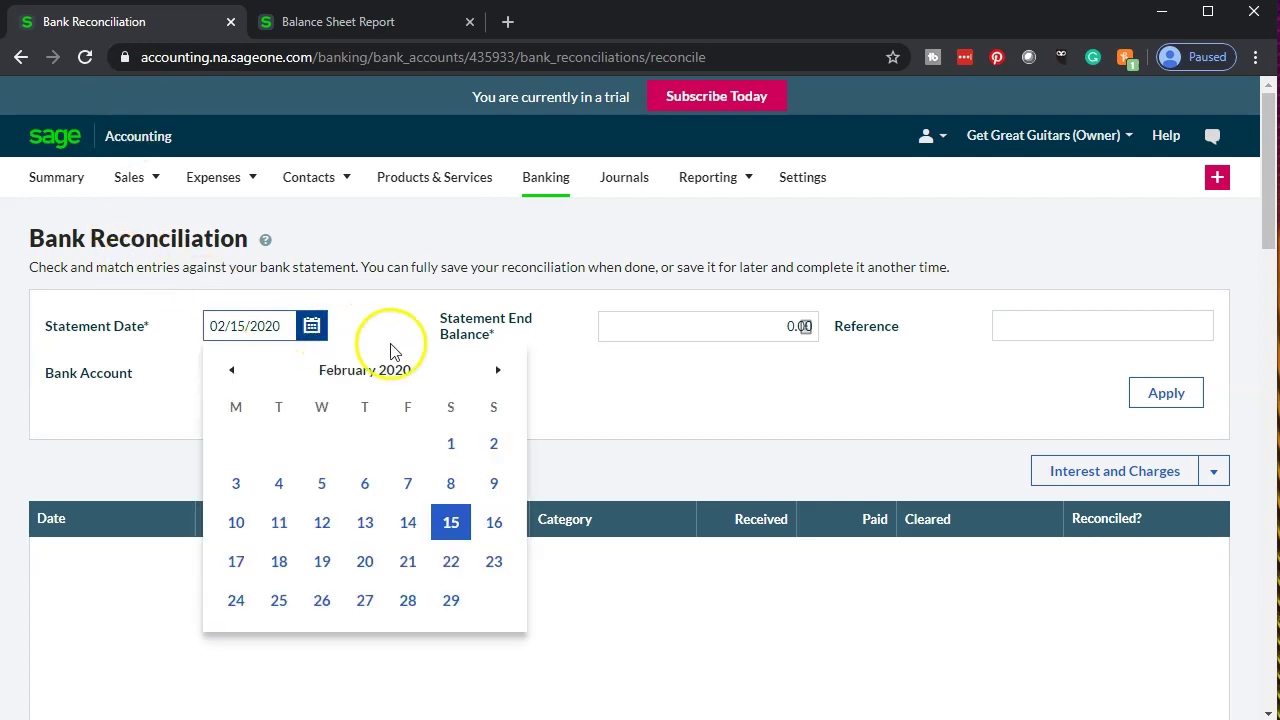
{"action": "left_click", "coordinate": [500, 371]}
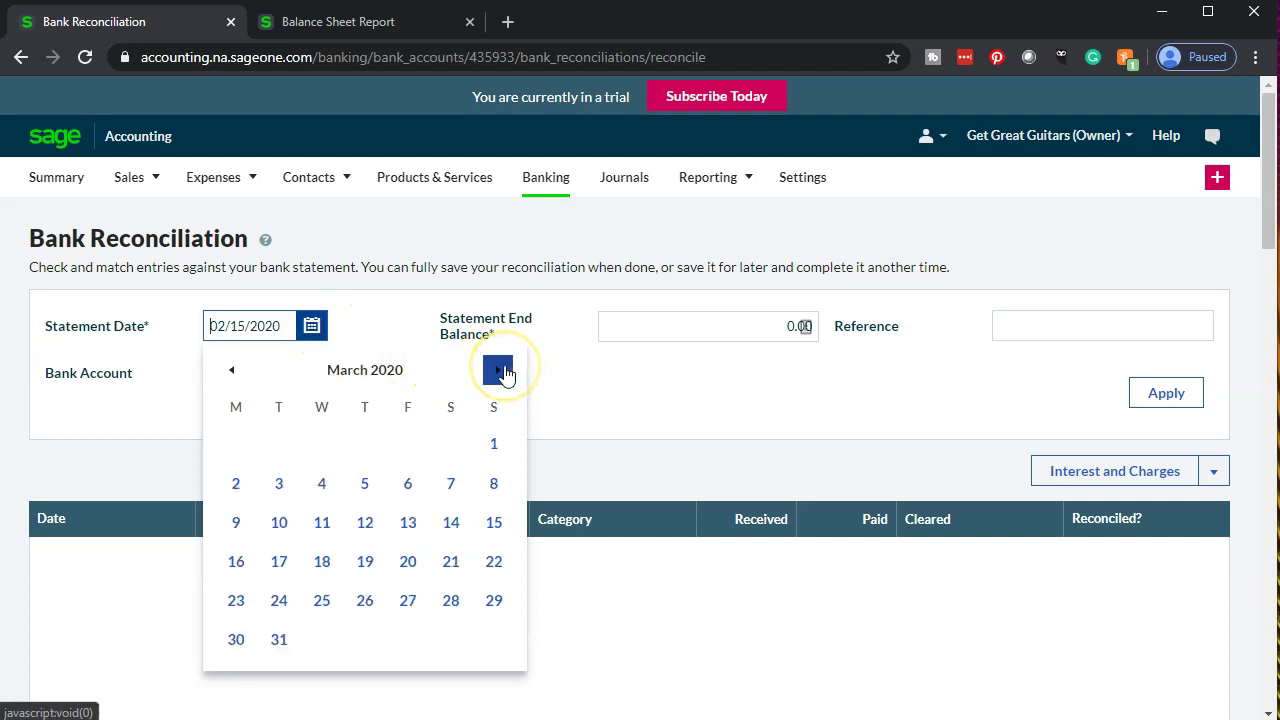
{"action": "left_click", "coordinate": [500, 371]}
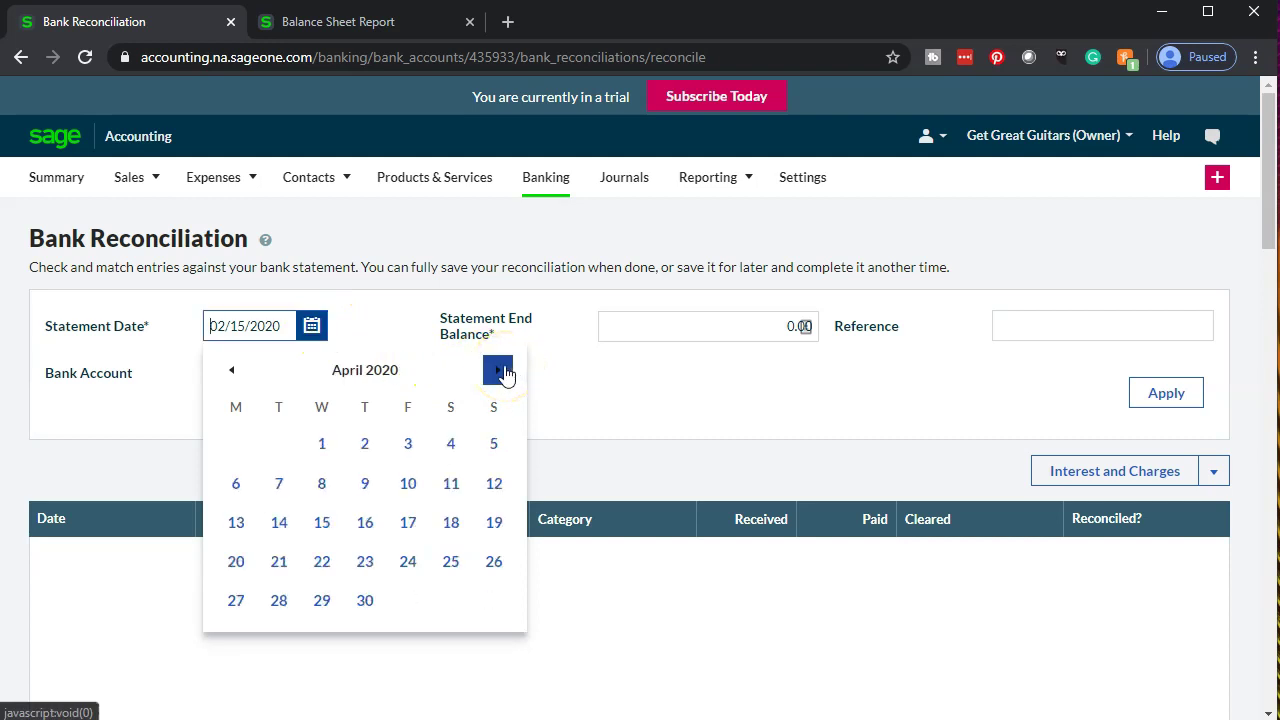
{"action": "left_click", "coordinate": [365, 601]}
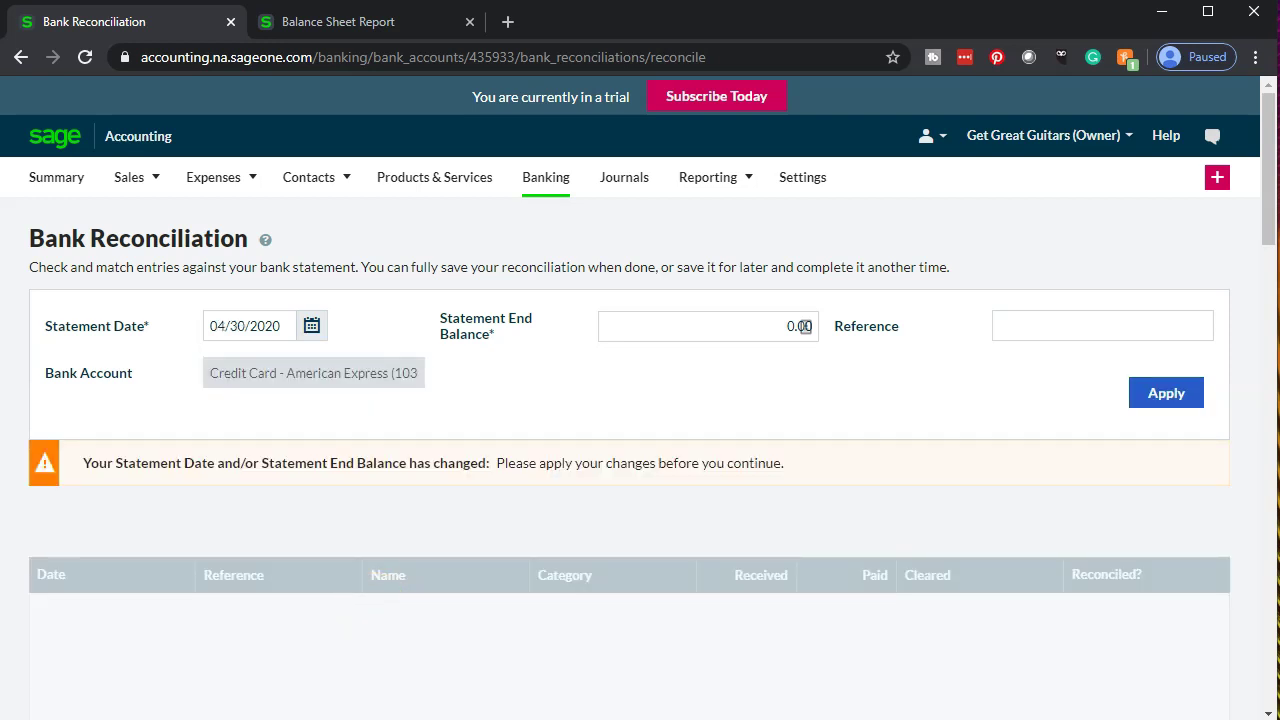
Look up the April 30 balance in the Excel statement, enter 1,250.00 as the Sage statement end balance, and apply it
{"action": "key", "text": "alt+Tab"}
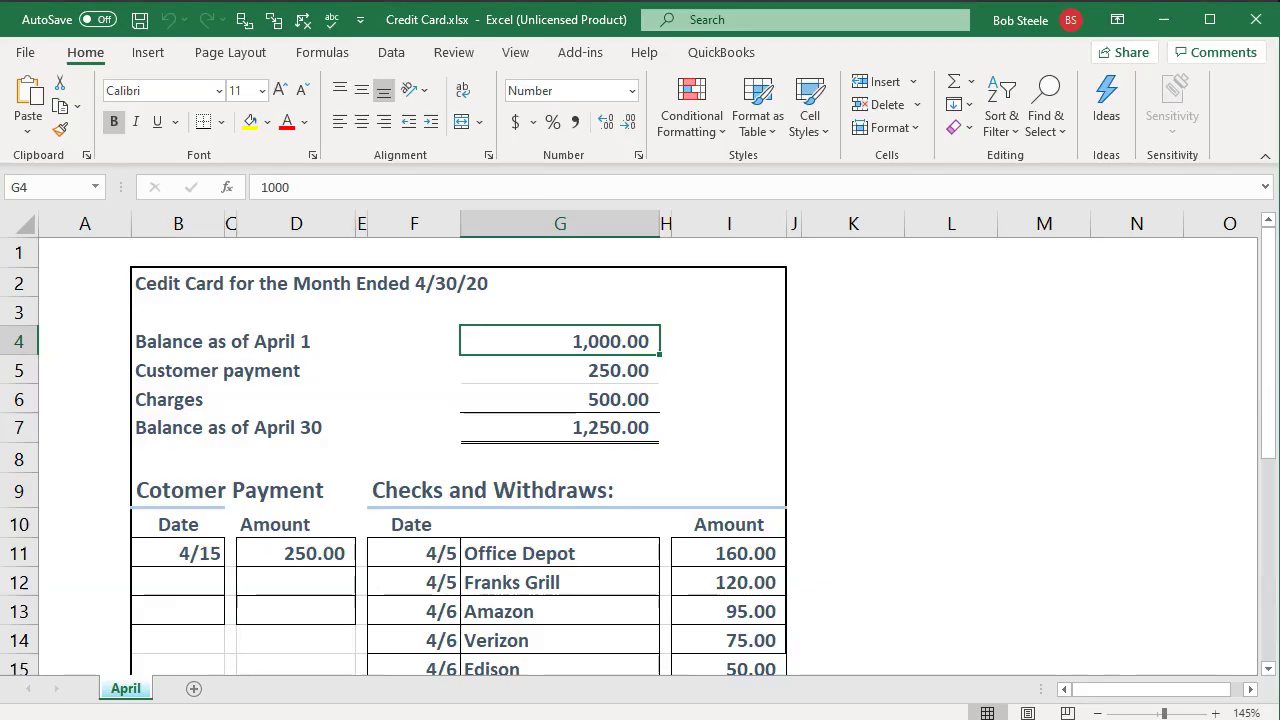
{"action": "left_click", "coordinate": [598, 430]}
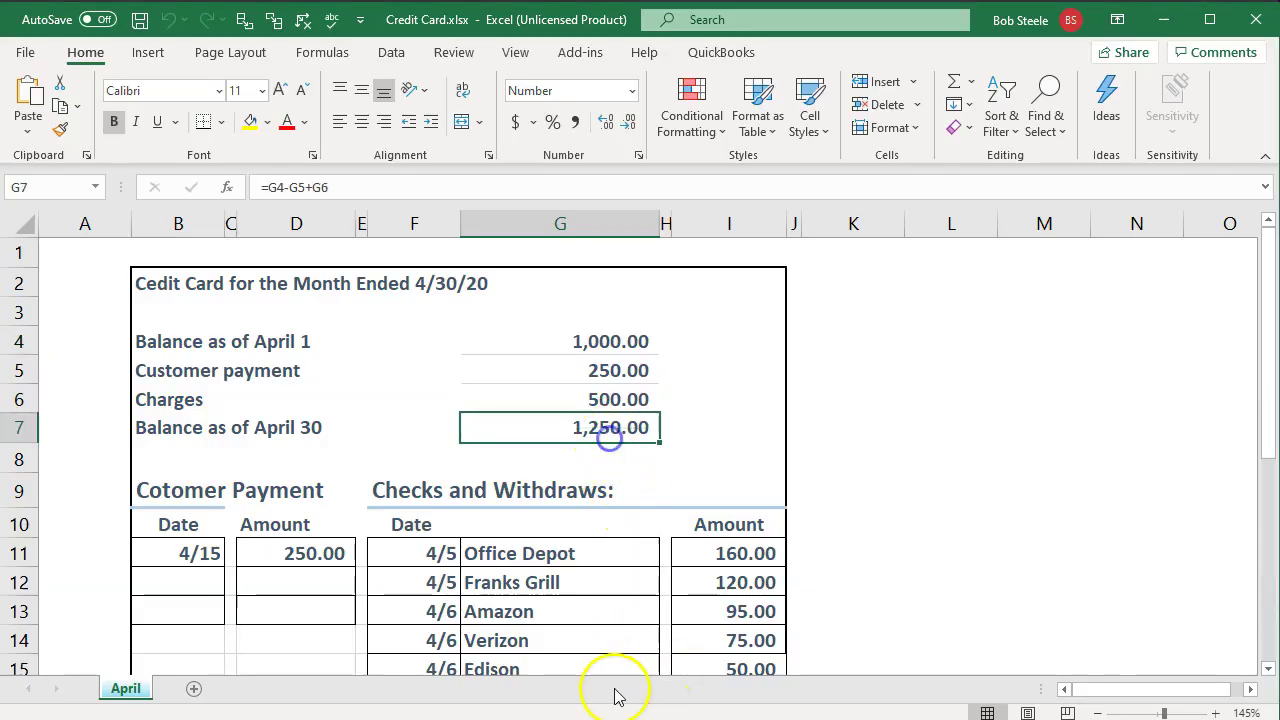
{"action": "key", "text": "alt+Tab"}
{"action": "left_click", "coordinate": [777, 325]}
{"action": "type", "text": "1250"}
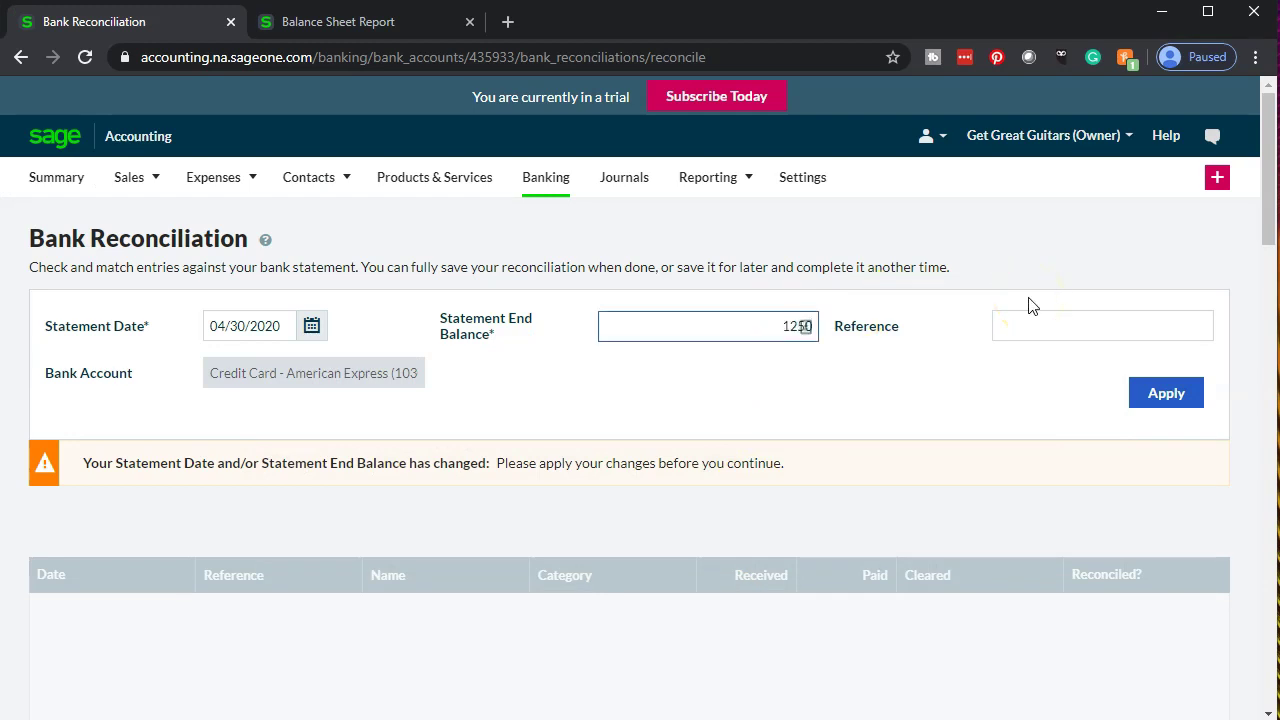
{"action": "key", "text": "Tab"}
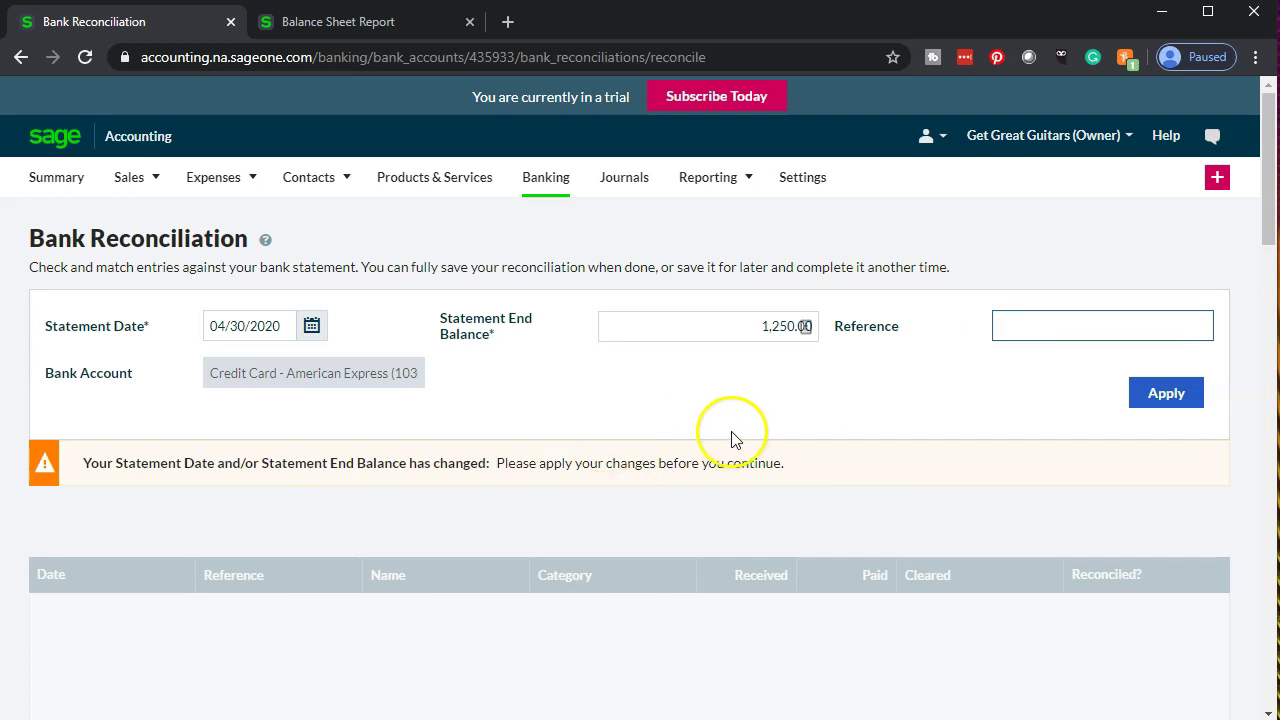
{"action": "left_click", "coordinate": [1199, 405]}
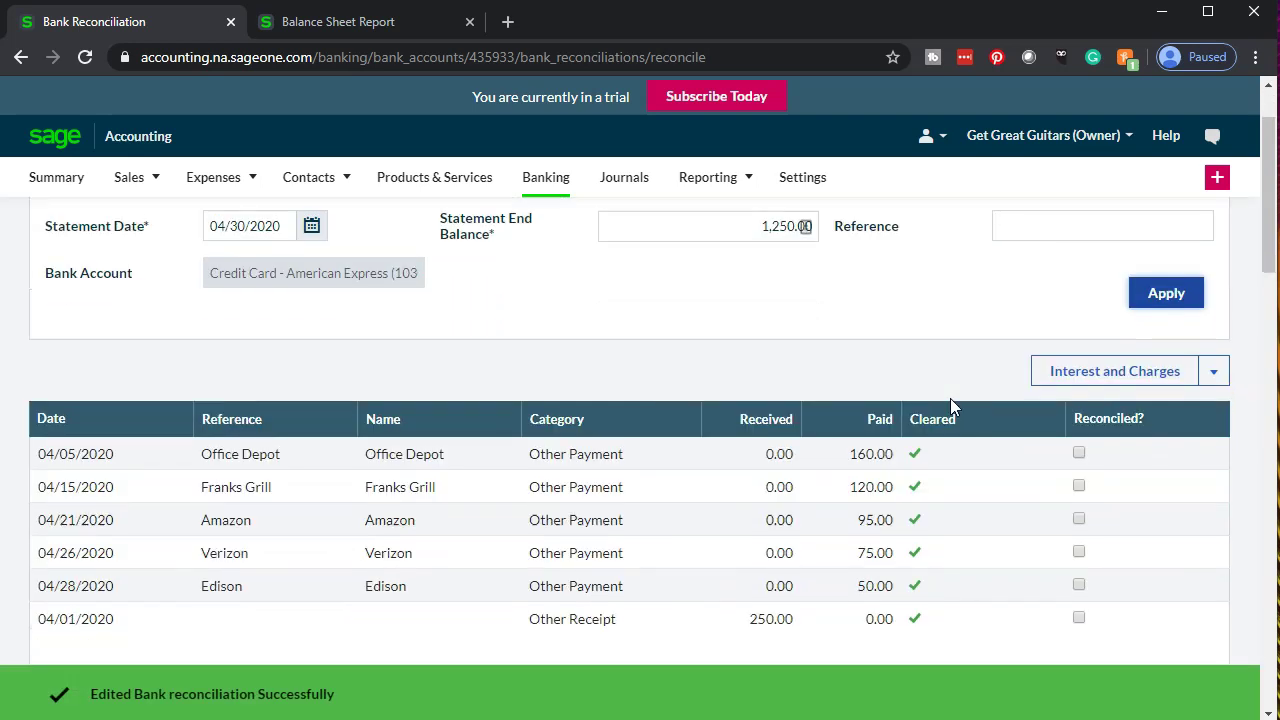
Find the 250.00 customer payment in the Excel statement and mark the matching Other Receipt as reconciled in Sage
{"action": "scroll", "coordinate": [952, 406], "scroll_direction": "down", "scroll_amount": 2}
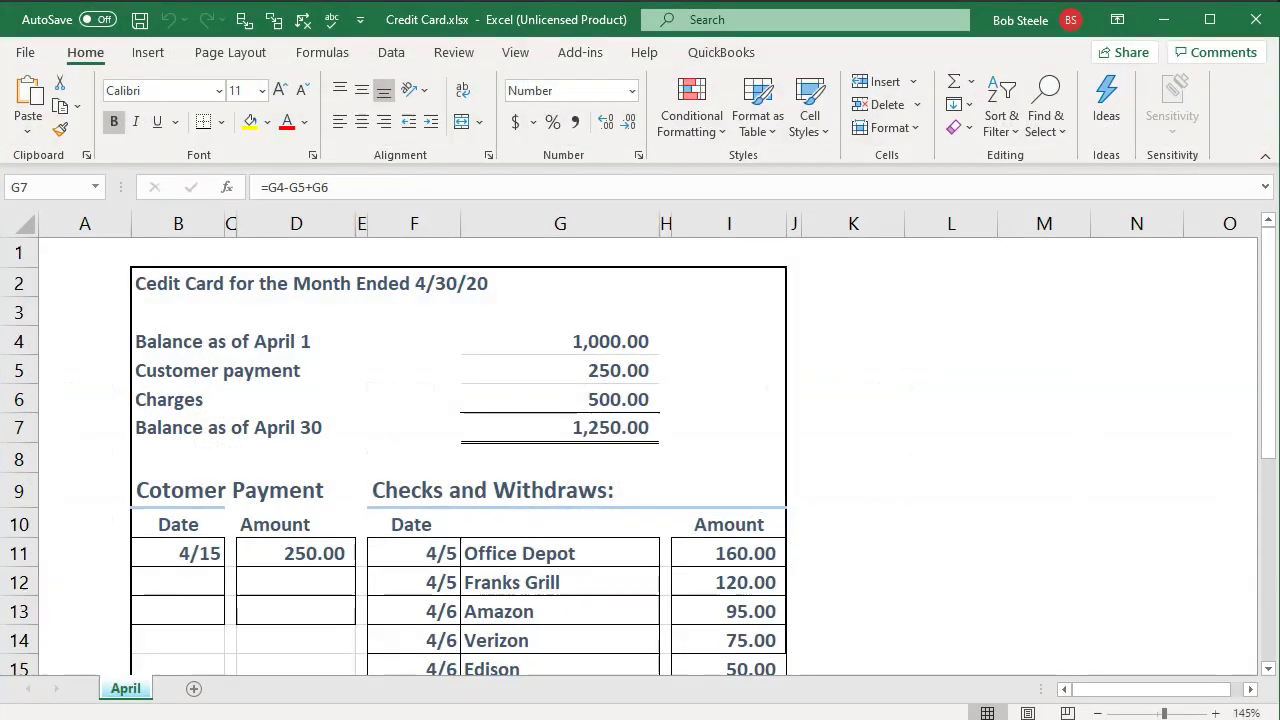
{"action": "left_click", "coordinate": [403, 491]}
{"action": "scroll", "coordinate": [430, 490], "scroll_direction": "down", "scroll_amount": 2}
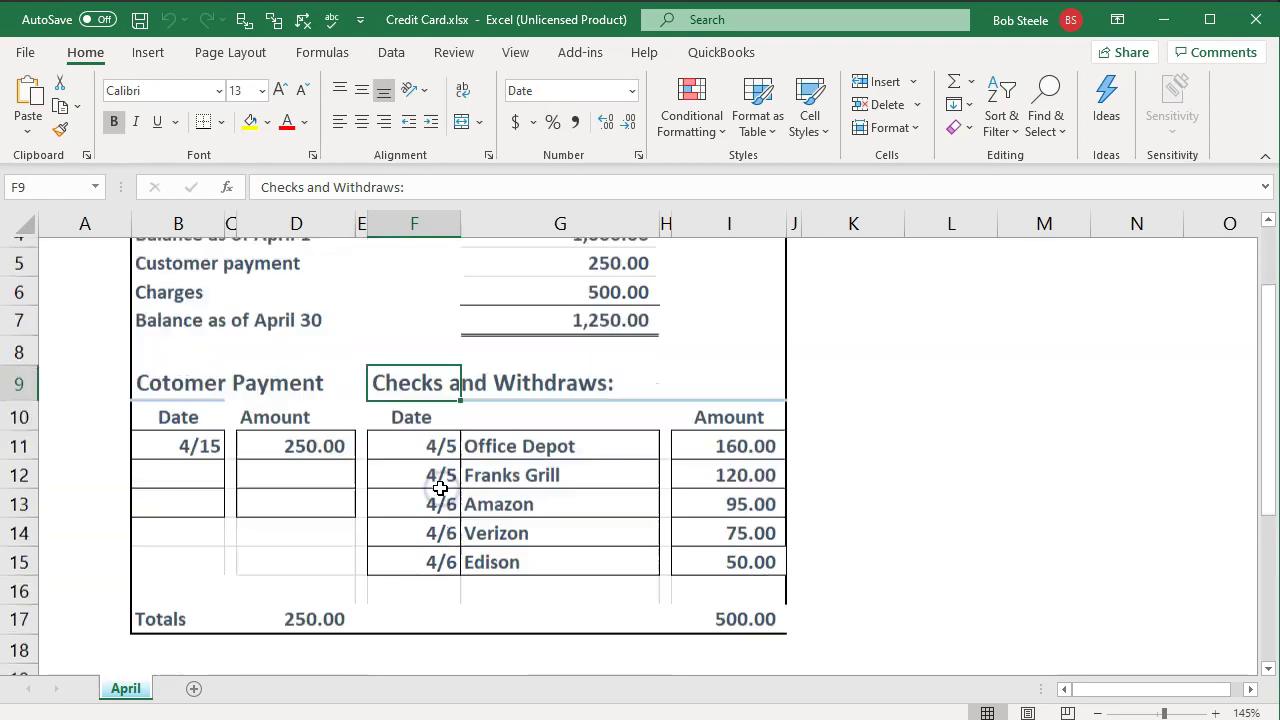
{"action": "left_click", "coordinate": [316, 372]}
{"action": "key", "text": "alt+Tab"}
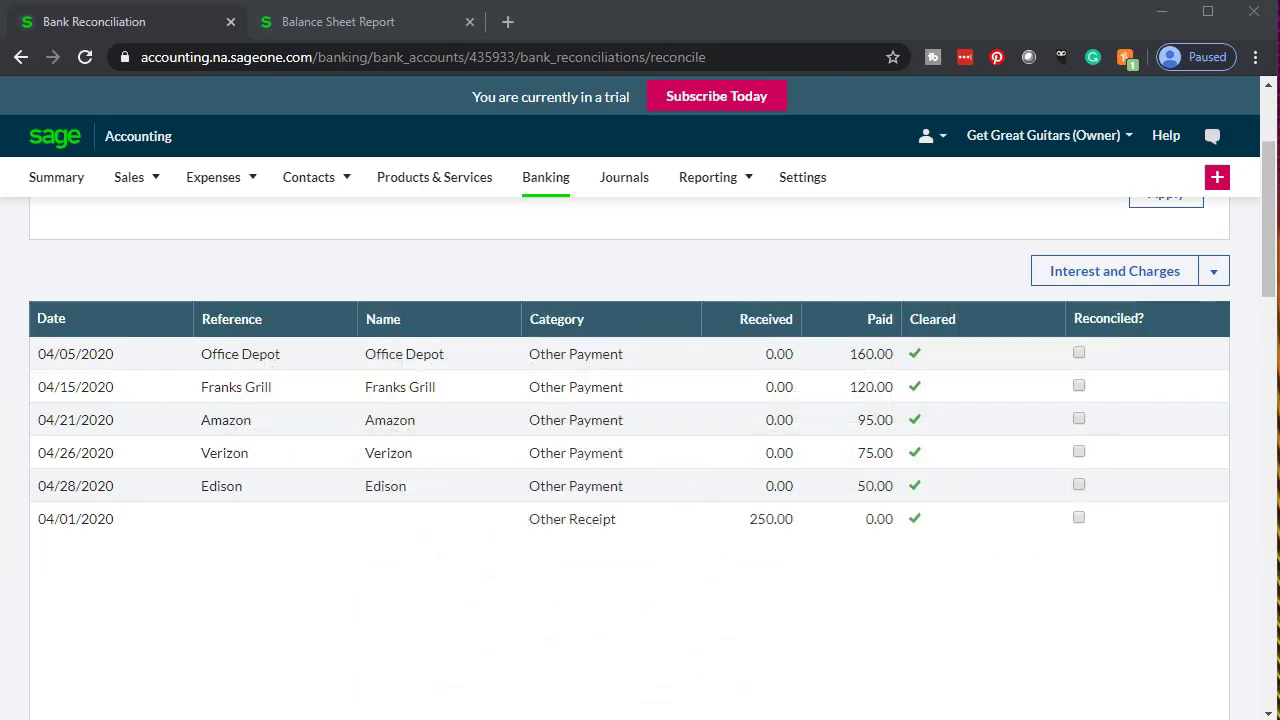
{"action": "left_click", "coordinate": [1079, 519]}
In the Excel statement, fill the customer payment amount in cell D11 with green
{"action": "left_click", "coordinate": [786, 708]}
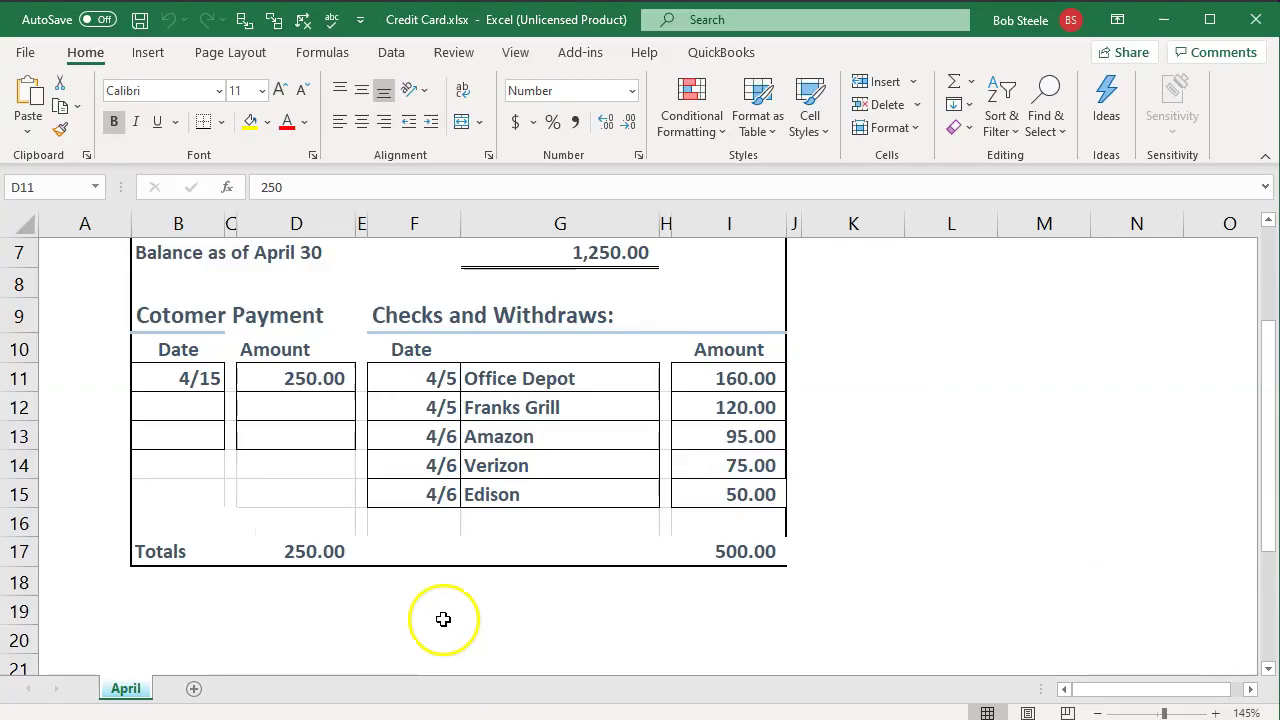
{"action": "right_click", "coordinate": [287, 376]}
{"action": "left_click", "coordinate": [387, 268]}
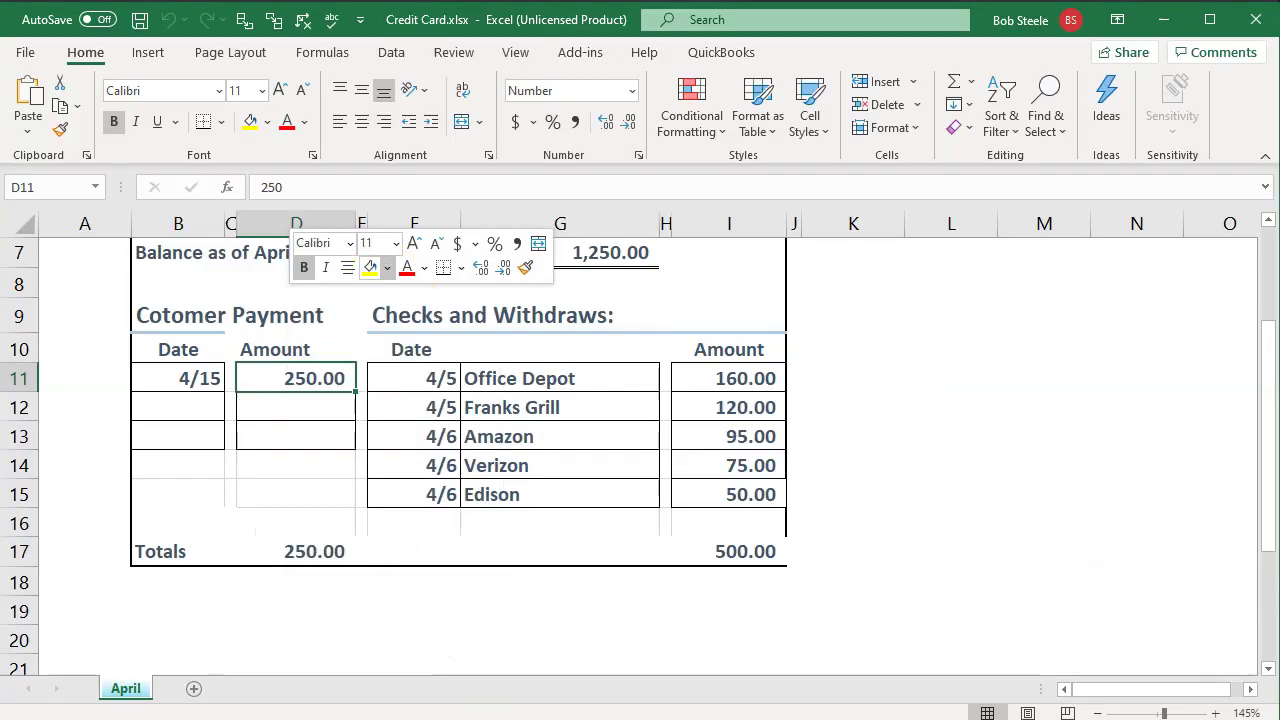
{"action": "left_click", "coordinate": [437, 455]}
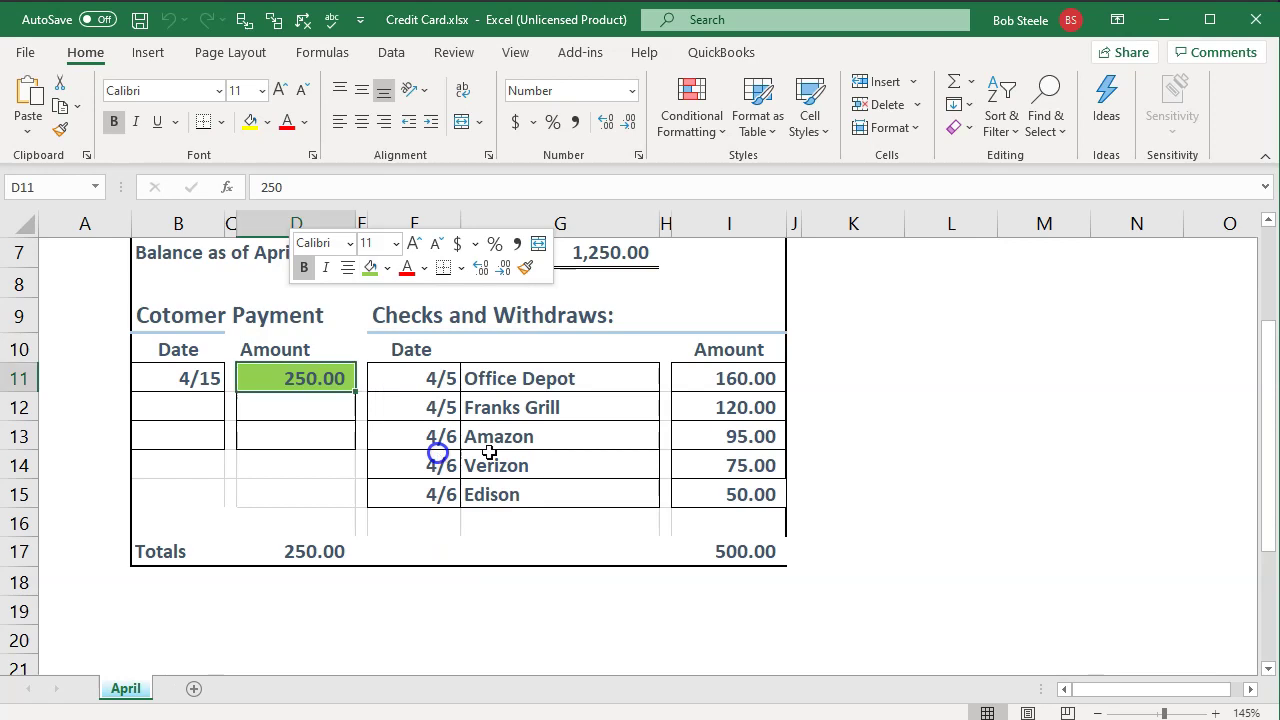
Check the amounts in I11:I12 of the statement, then mark the Office Depot and Franks Grill payments as reconciled in Sage
{"action": "left_click", "coordinate": [725, 380]}
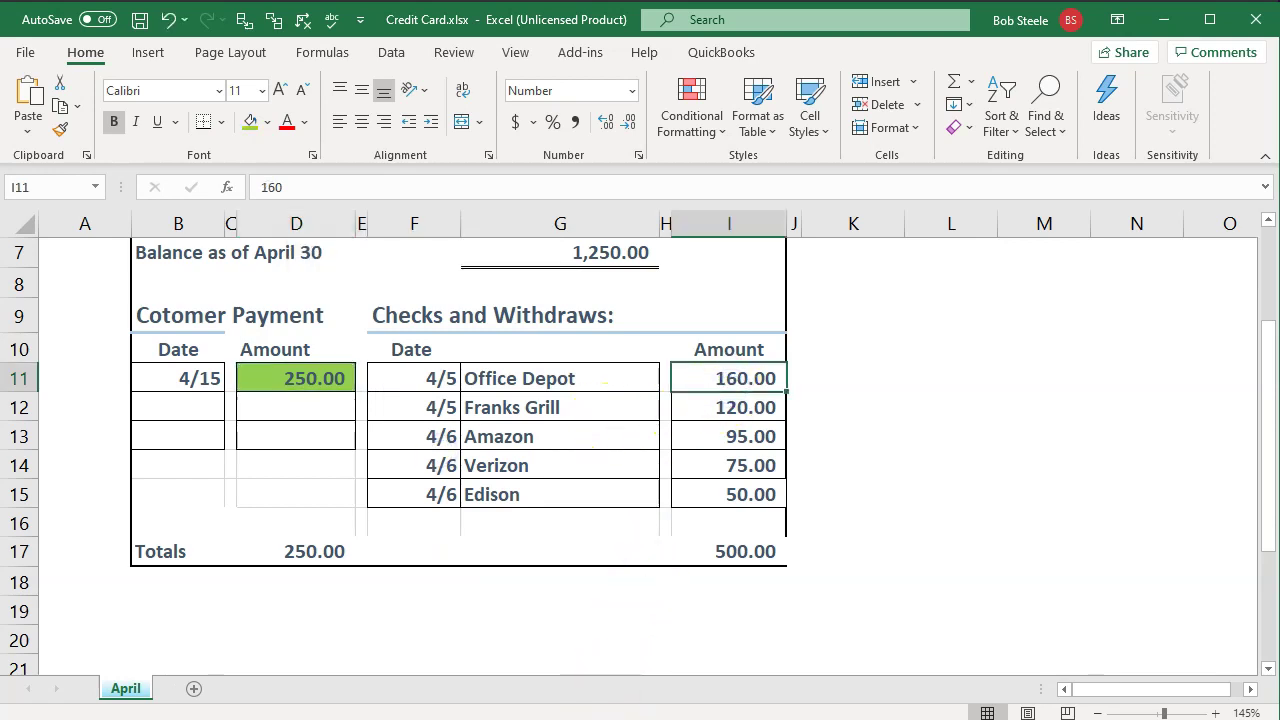
{"action": "left_click_drag", "start_coordinate": [745, 380], "coordinate": [736, 405]}
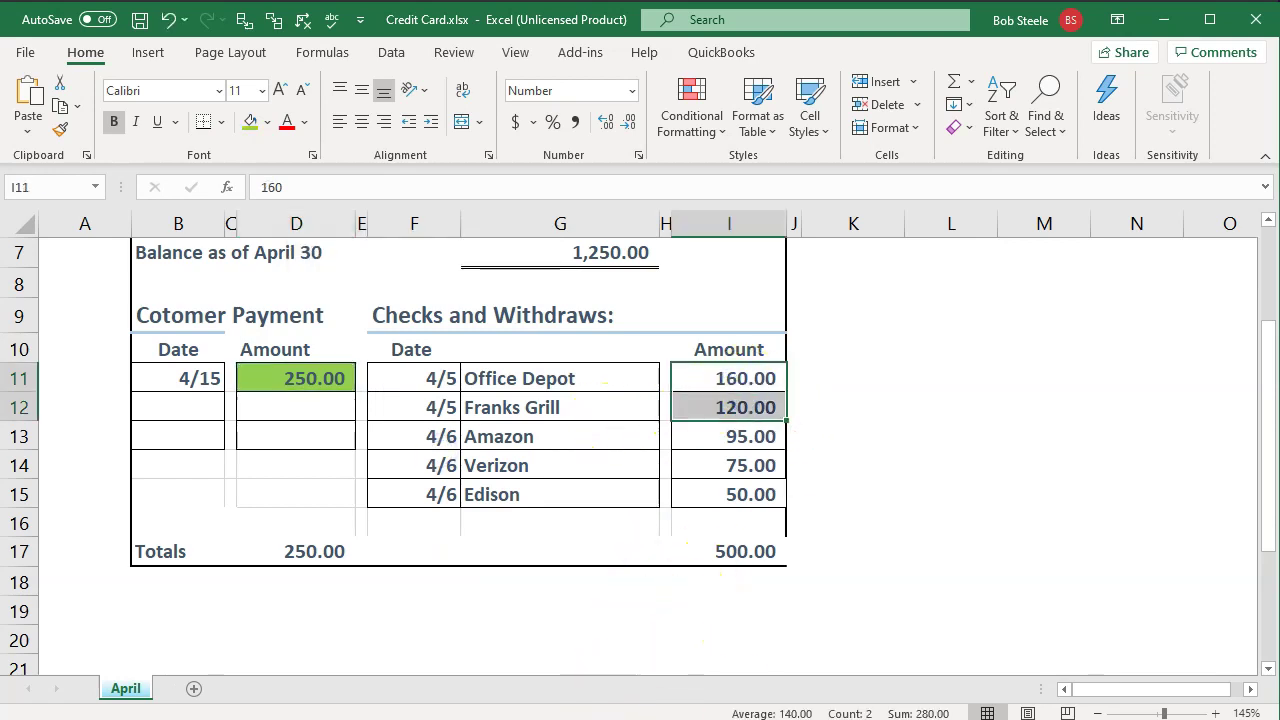
{"action": "key", "text": "alt+Tab"}
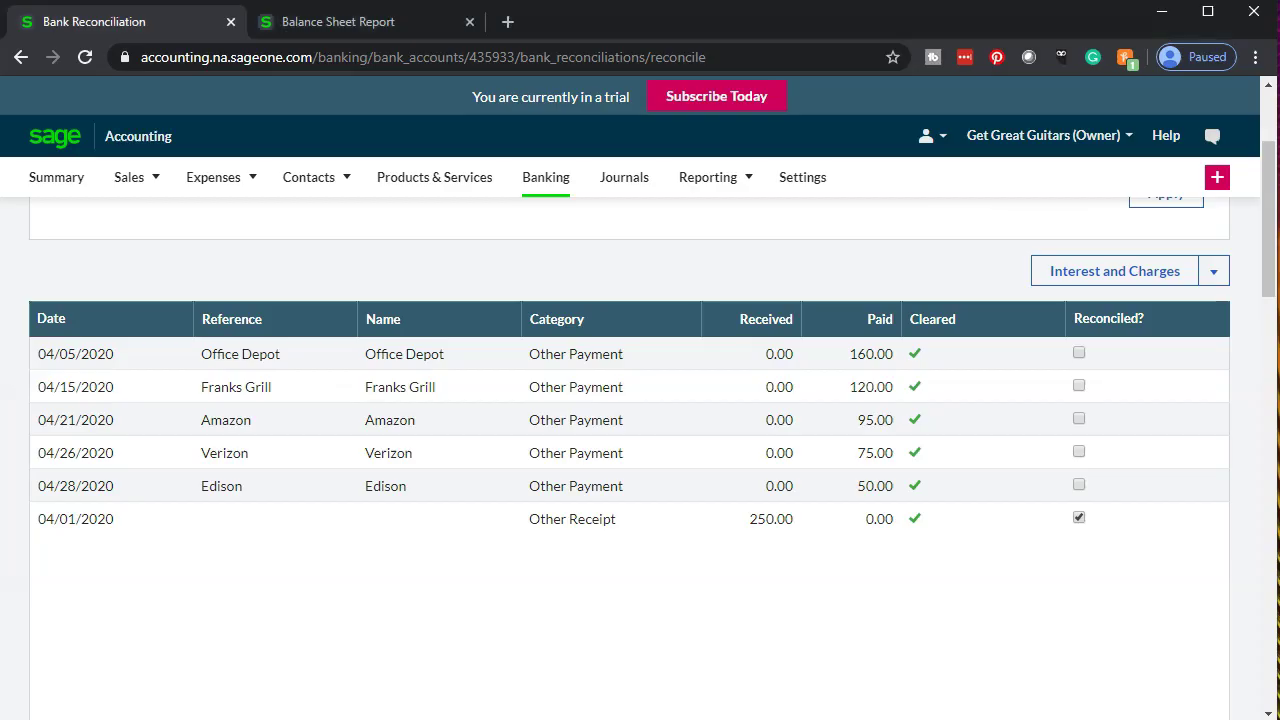
{"action": "left_click", "coordinate": [1078, 386]}
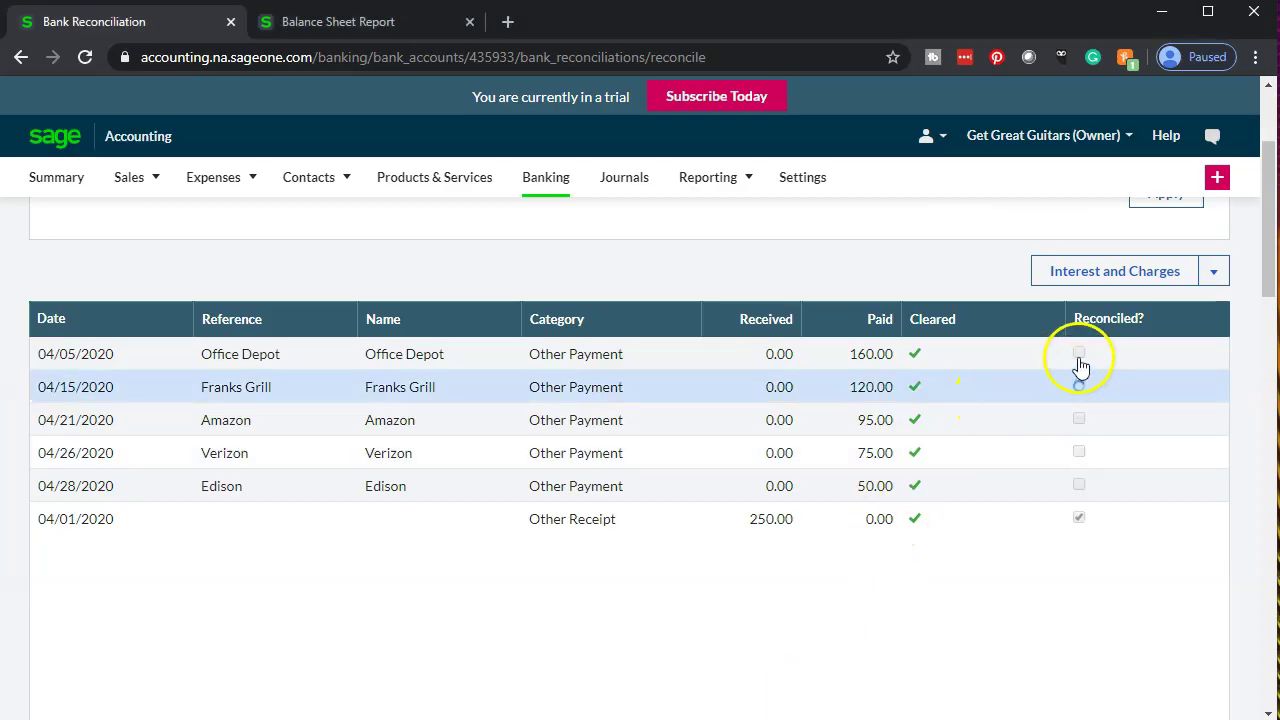
{"action": "left_click", "coordinate": [1080, 353]}
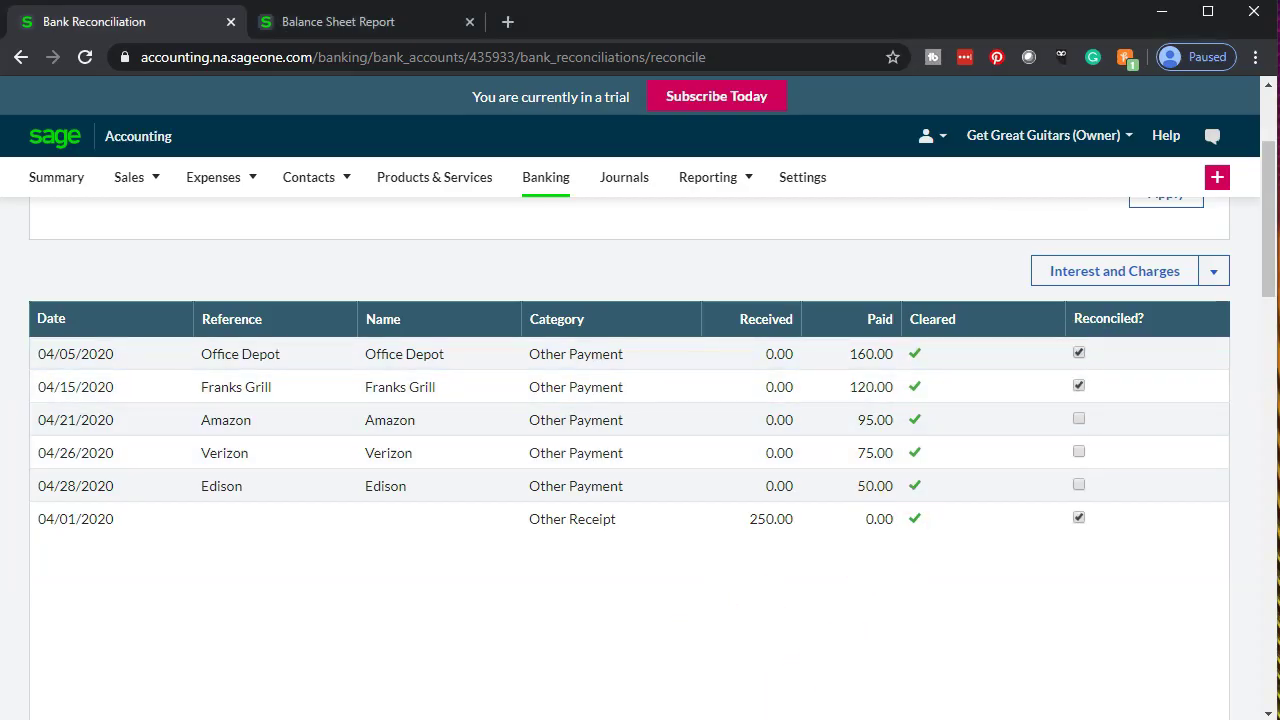
In the Excel statement, fill the Office Depot and Franks Grill amounts in I11:I12 with green
{"action": "key", "text": "alt+Tab"}
{"action": "left_click_drag", "start_coordinate": [771, 378], "coordinate": [766, 407]}
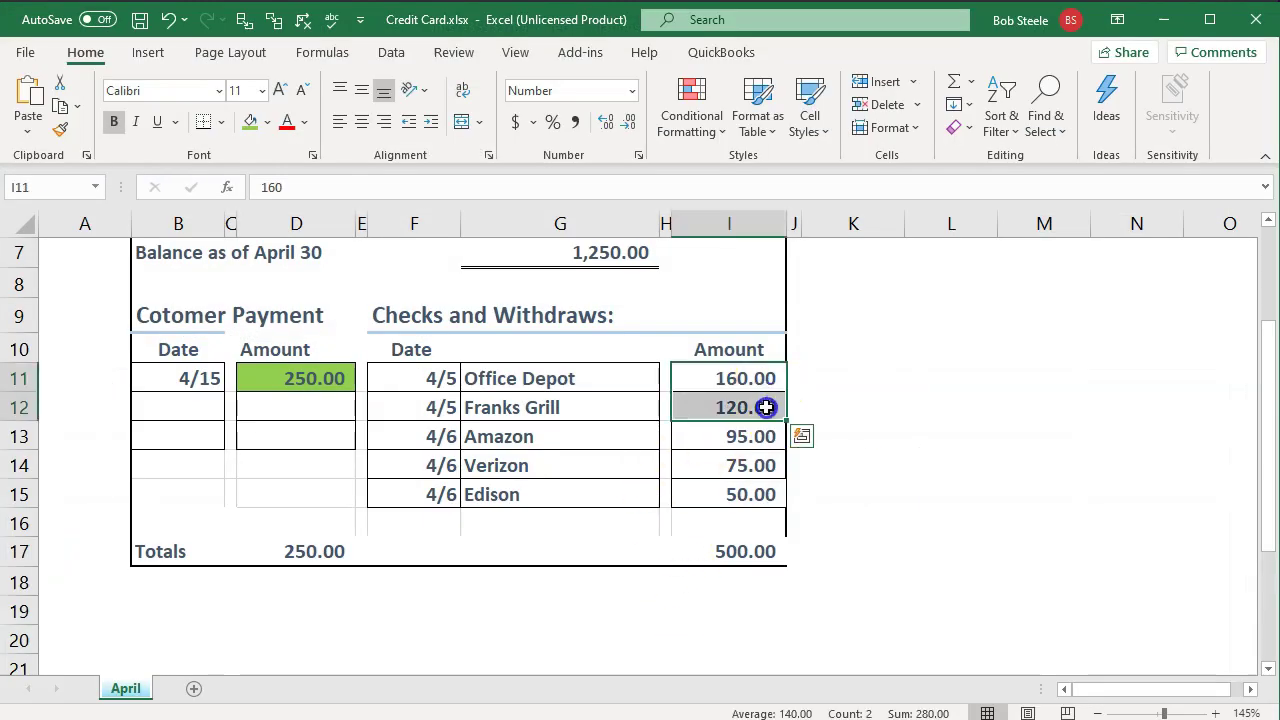
{"action": "right_click", "coordinate": [766, 407]}
{"action": "left_click", "coordinate": [851, 457]}
Check the Amazon amount in the statement, then switch to Sage and mark the Verizon payment as reconciled
{"action": "left_click", "coordinate": [704, 438]}
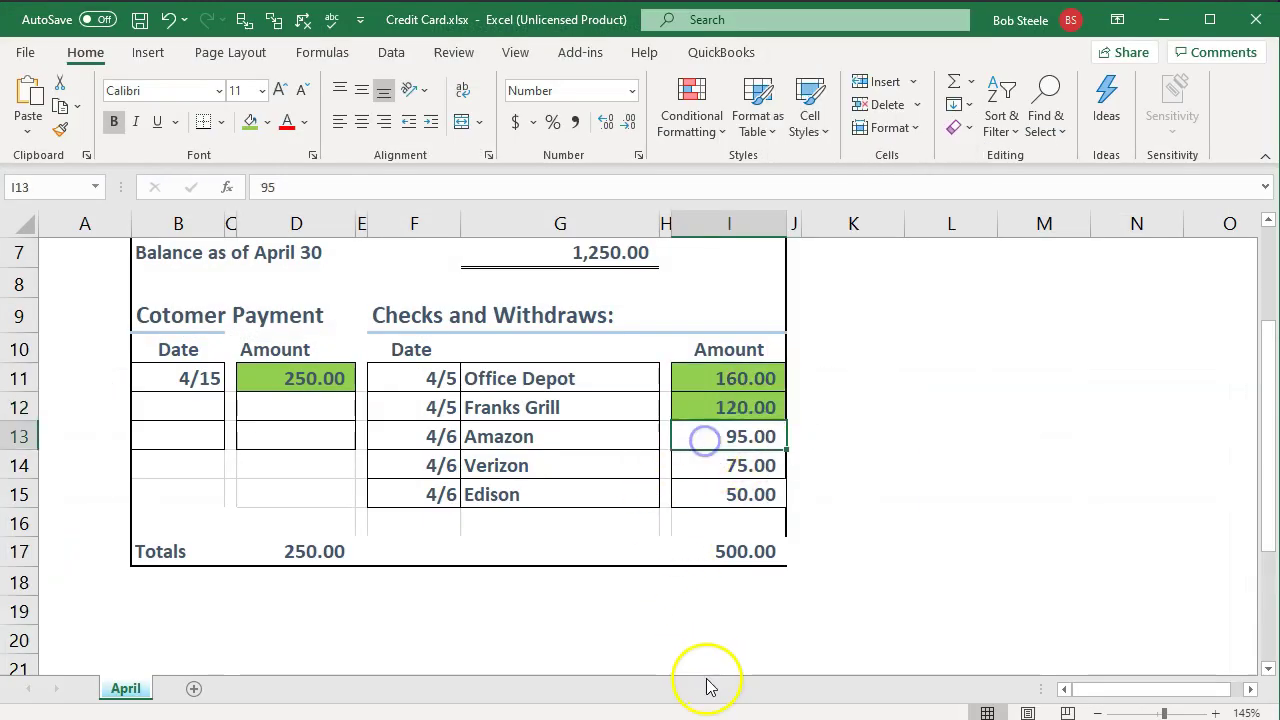
{"action": "key", "text": "alt+Tab"}
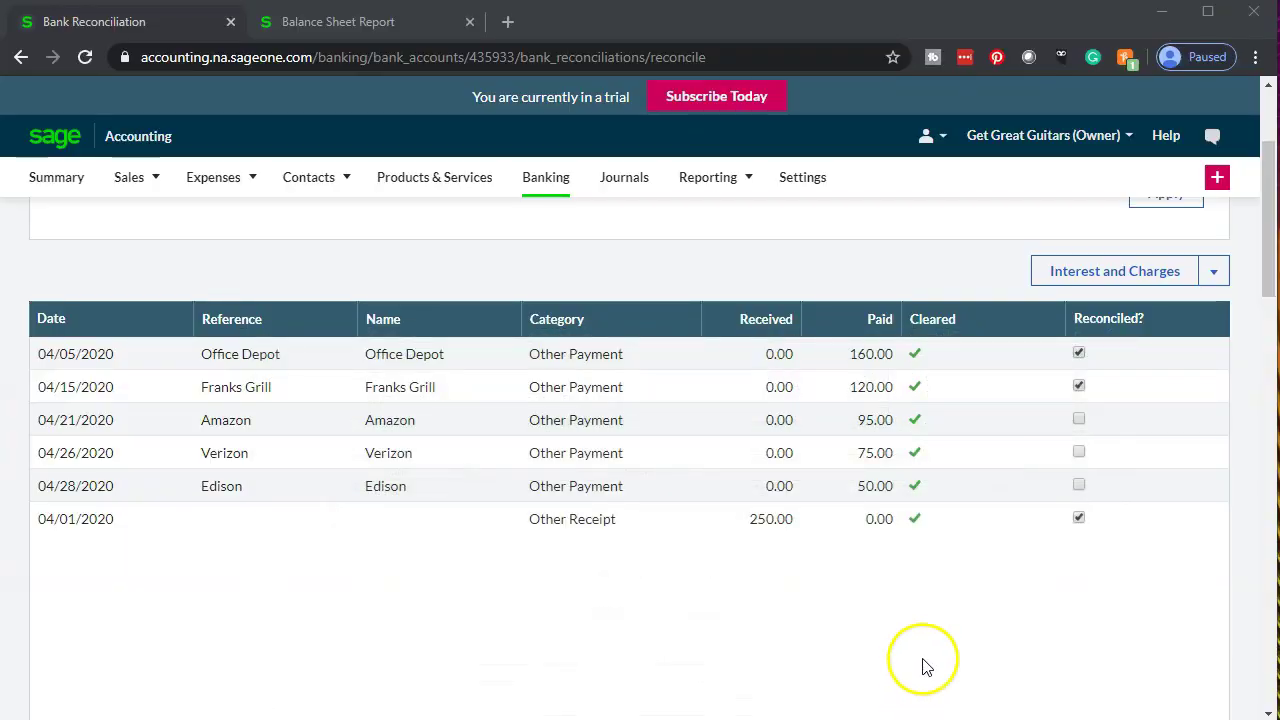
{"action": "left_click", "coordinate": [1079, 452]}
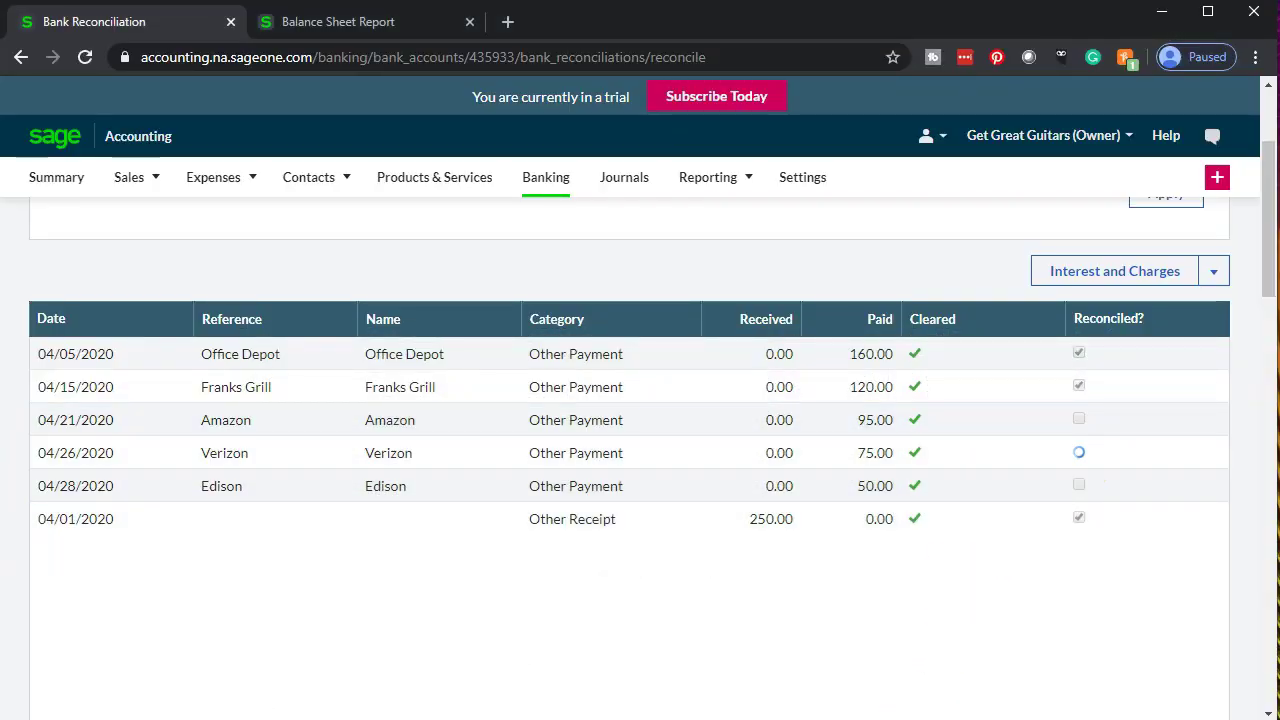
In the Excel statement, fill the Amazon, Verizon and Edison amounts in I13:I15 with green
{"action": "key", "text": "alt+Tab"}
{"action": "left_click_drag", "start_coordinate": [726, 436], "coordinate": [735, 490]}
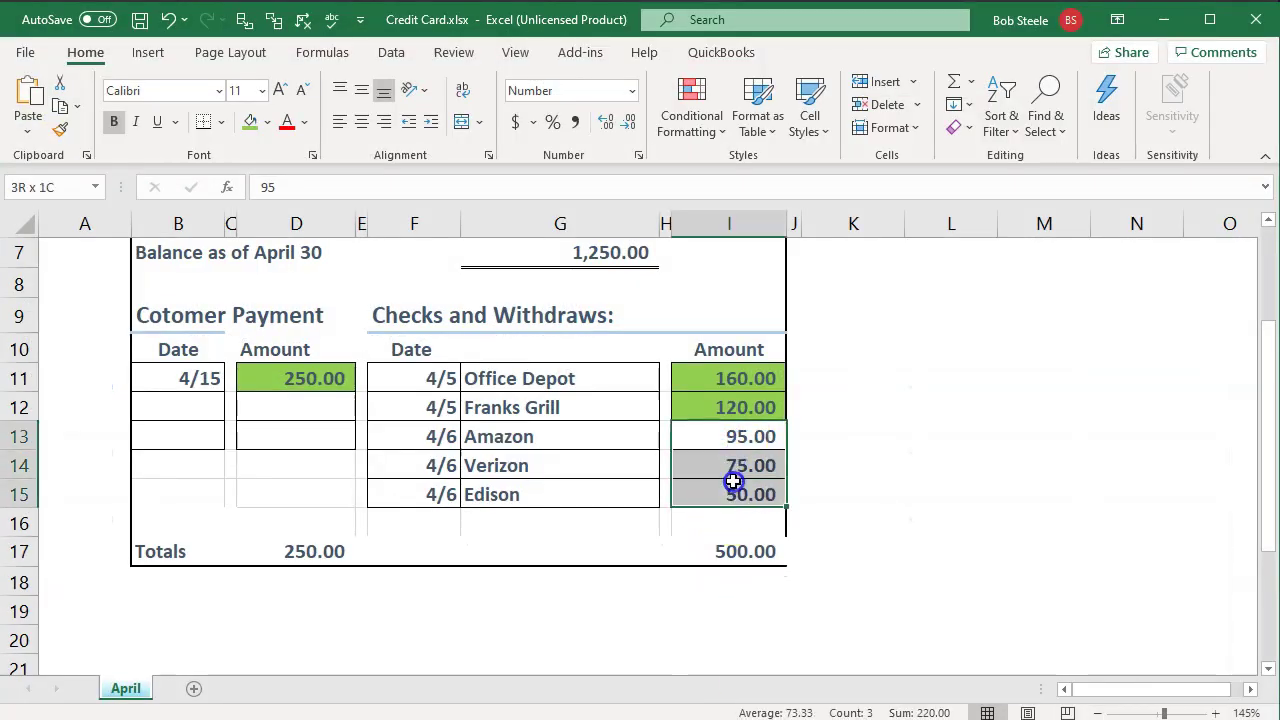
{"action": "right_click", "coordinate": [735, 491]}
{"action": "left_click", "coordinate": [815, 540]}
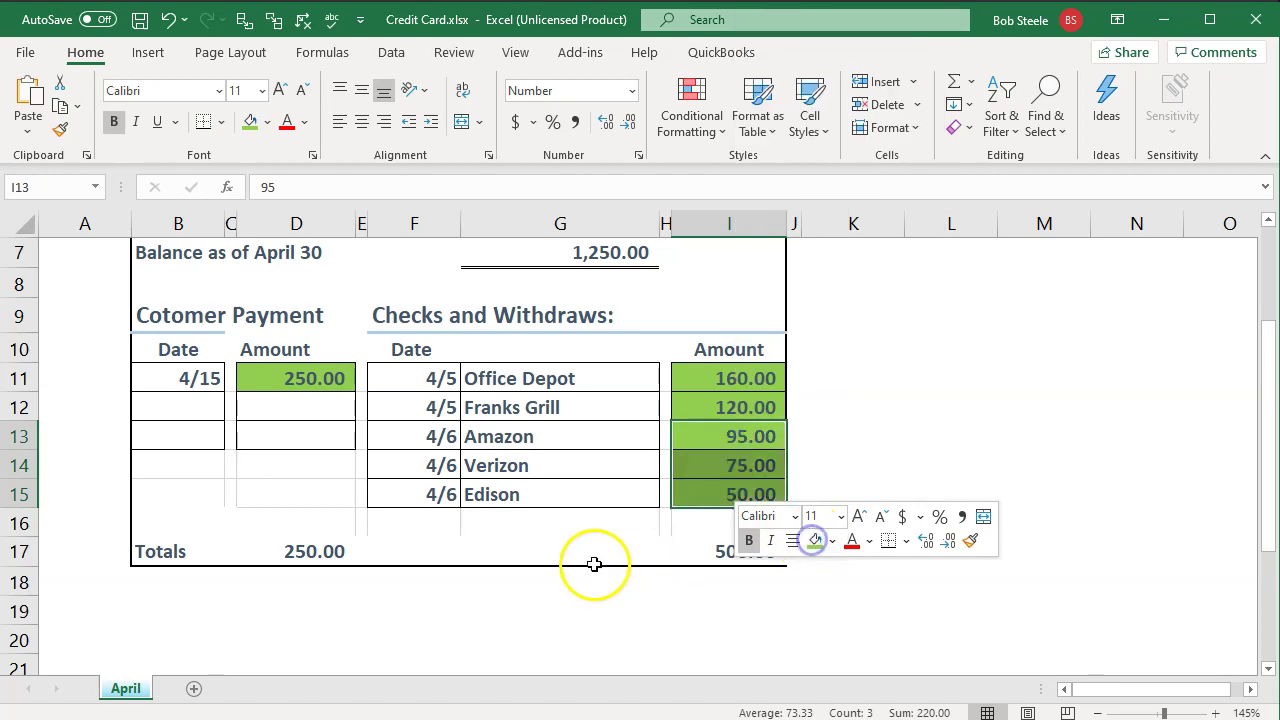
Mark the Amazon and Edison payments as reconciled in Sage and check the reconciliation totals and difference
{"action": "key", "text": "alt+Tab"}
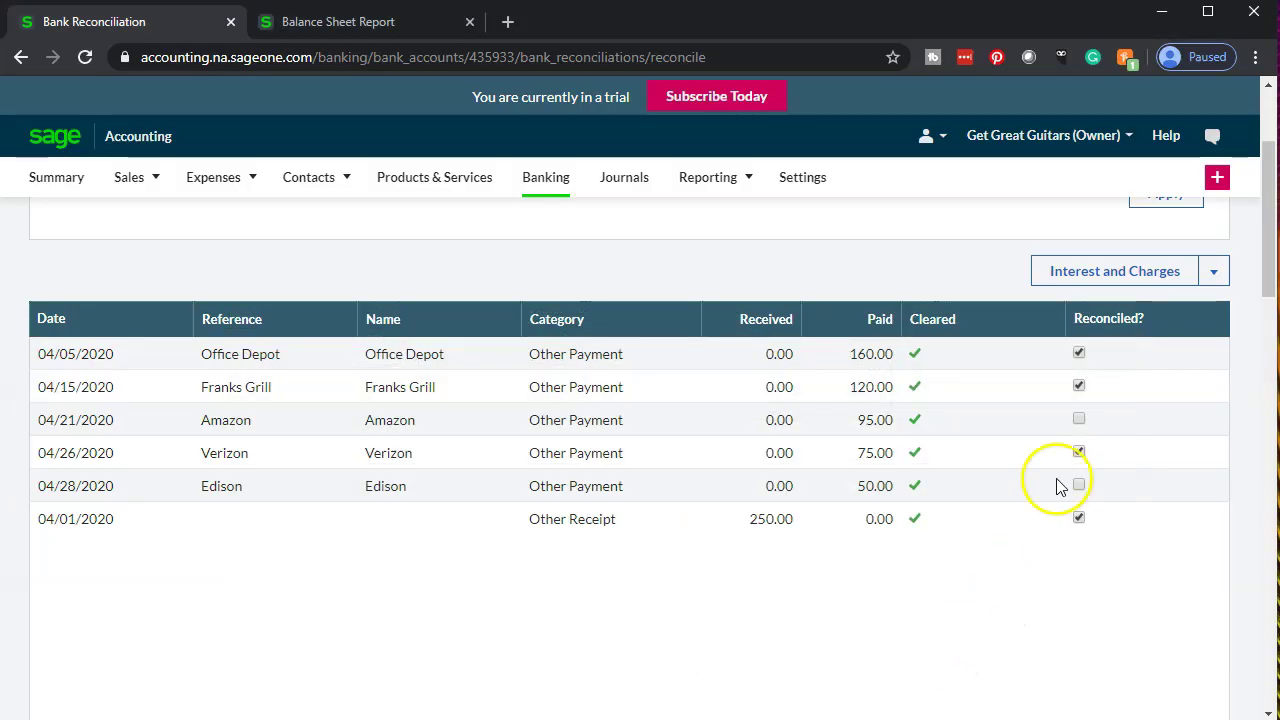
{"action": "left_click", "coordinate": [1079, 420]}
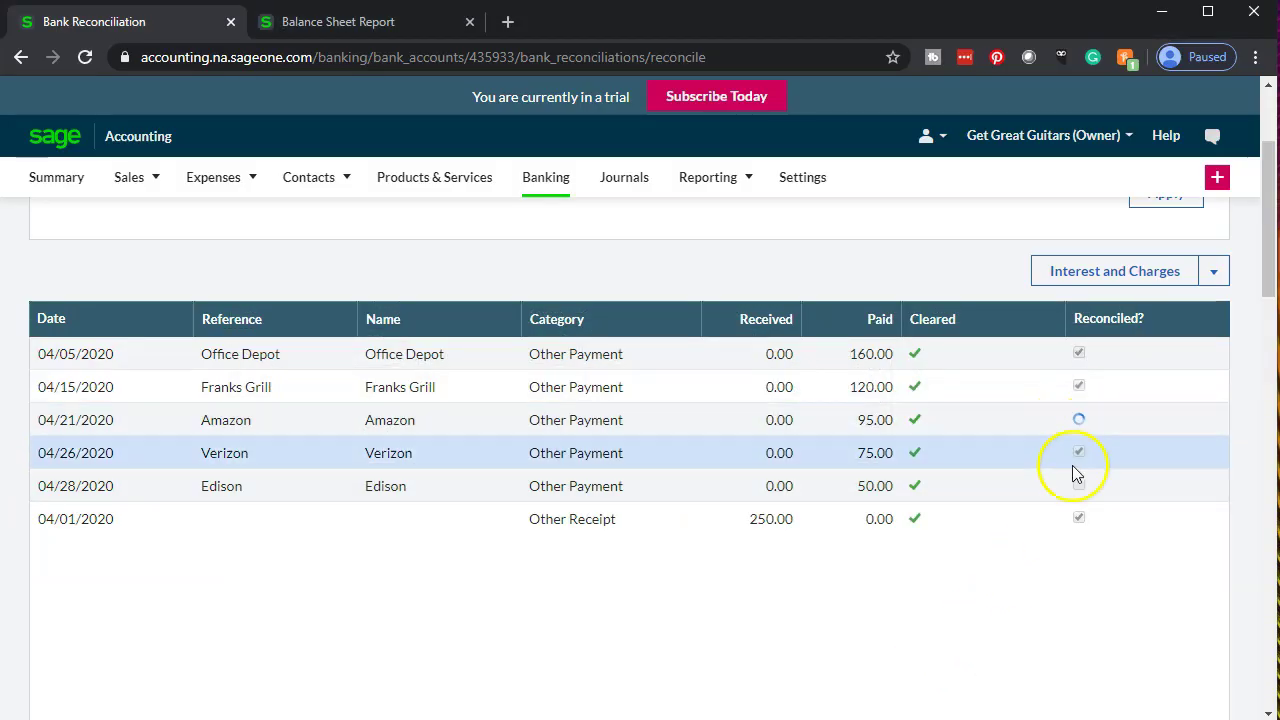
{"action": "left_click", "coordinate": [1079, 488]}
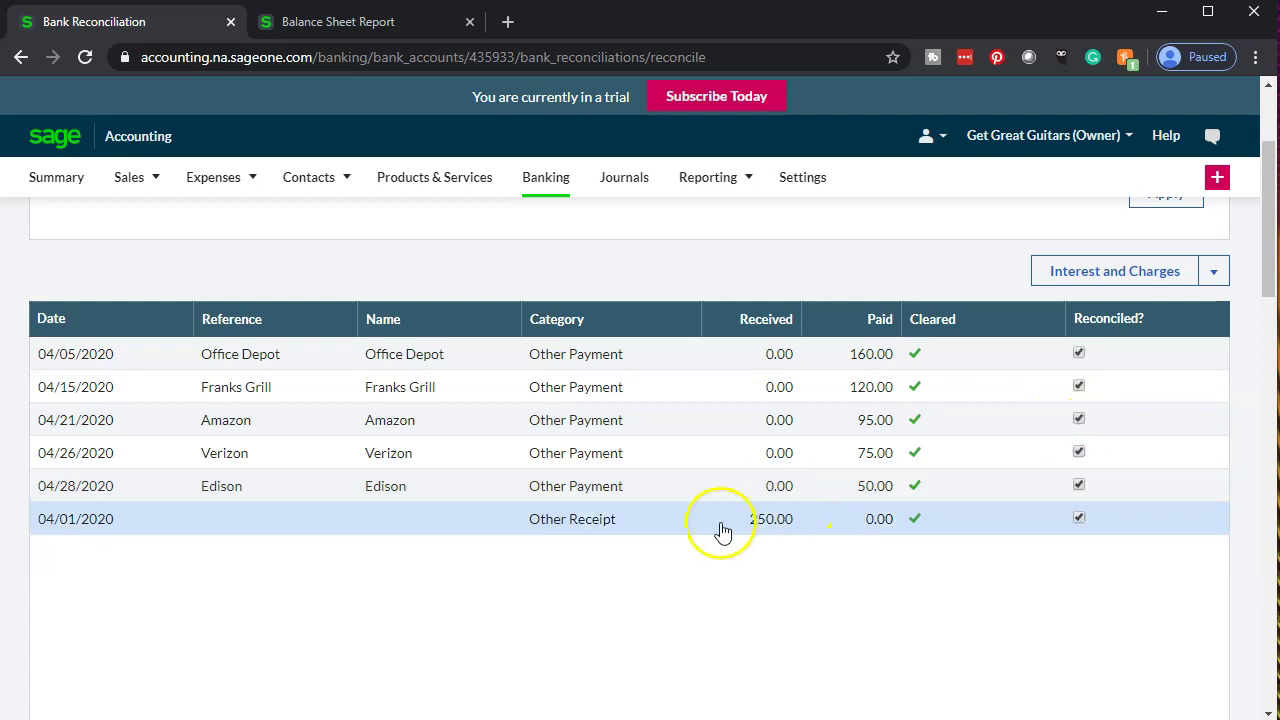
{"action": "scroll", "coordinate": [710, 530], "scroll_direction": "down", "scroll_amount": 5}
{"action": "scroll", "coordinate": [706, 535], "scroll_direction": "down", "scroll_amount": 5}
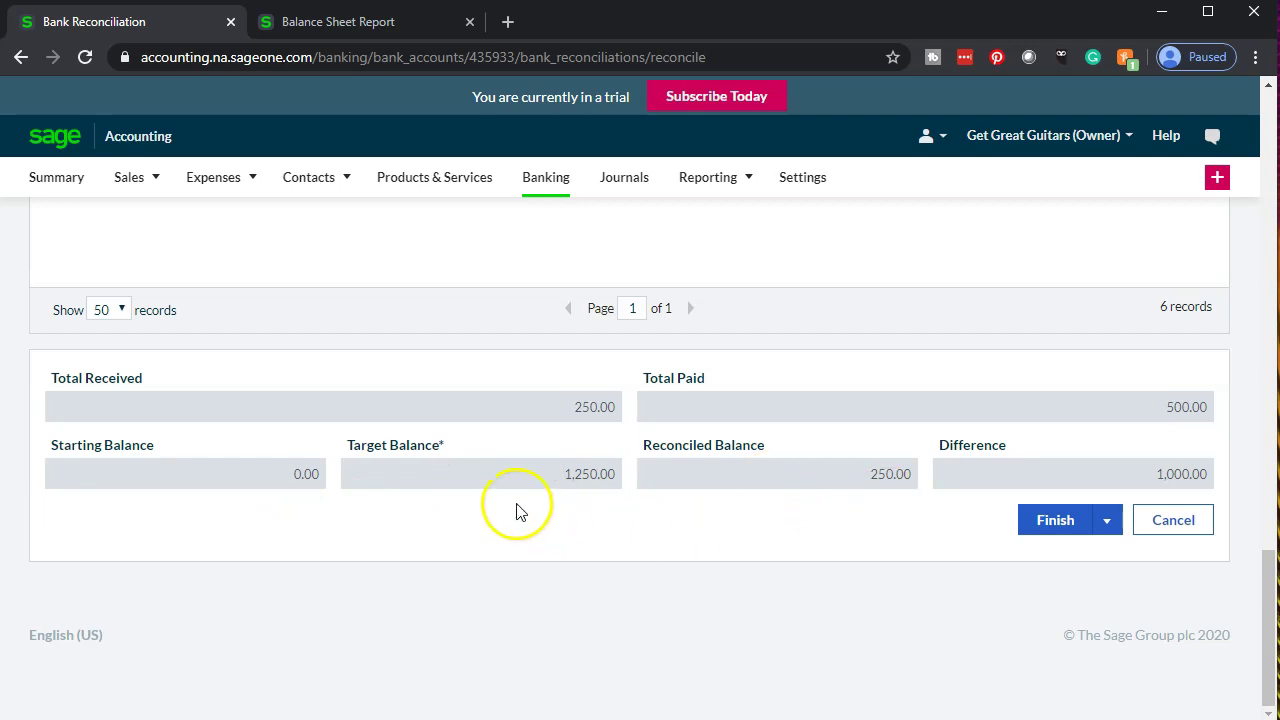
Duplicate the Bank Reconciliation browser tab and open the Banking accounts page in the copy
{"action": "scroll", "coordinate": [514, 505], "scroll_direction": "up", "scroll_amount": 10}
{"action": "left_click", "coordinate": [308, 177]}
{"action": "scroll", "coordinate": [237, 309], "scroll_direction": "up", "scroll_amount": 3}
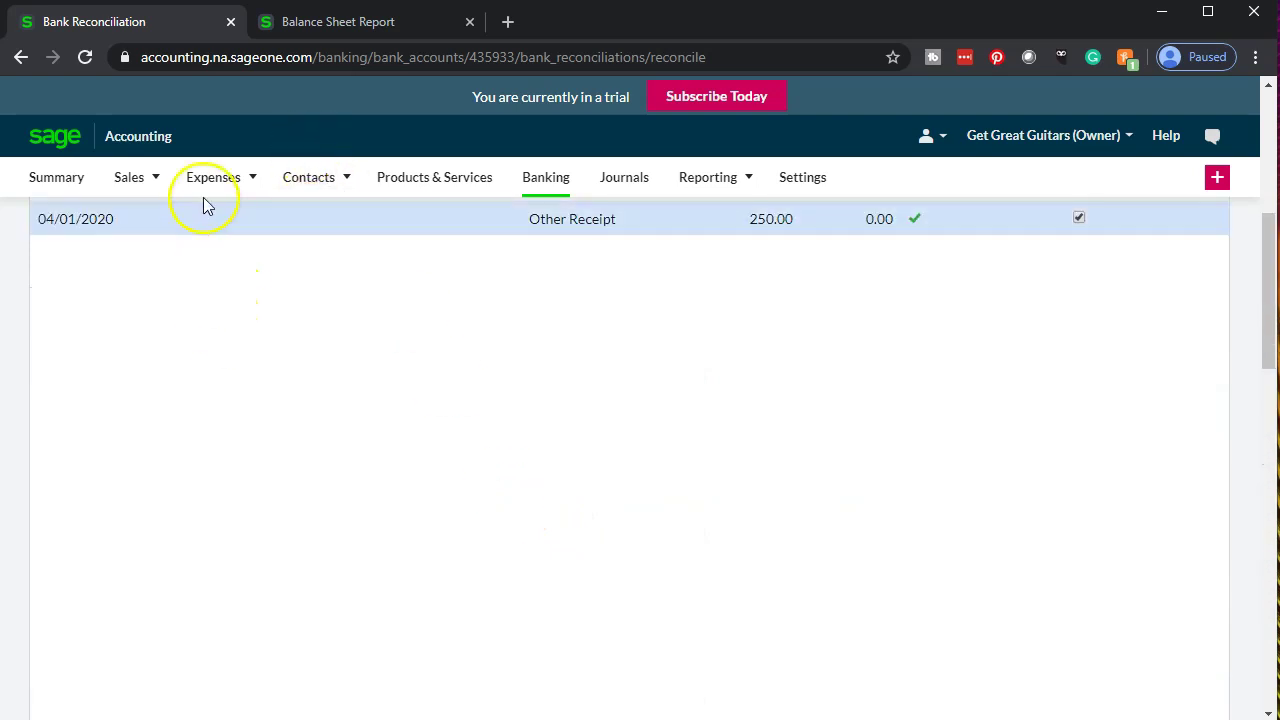
{"action": "right_click", "coordinate": [181, 29]}
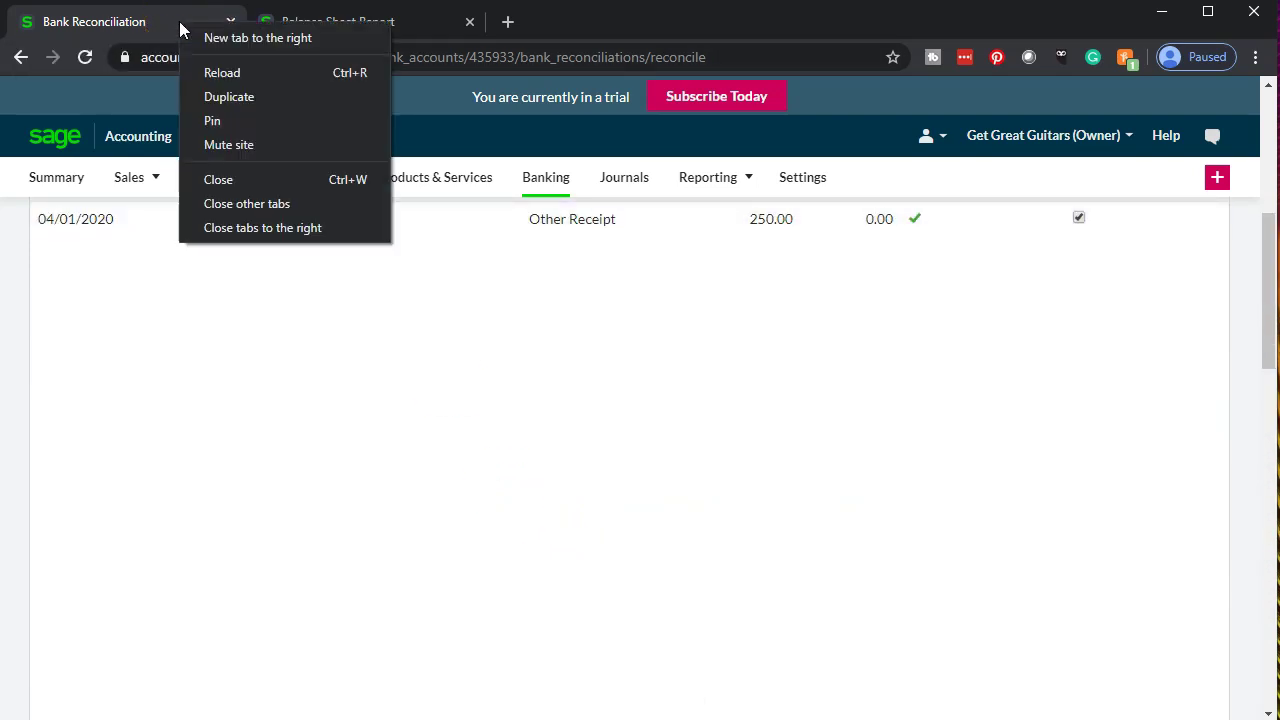
{"action": "left_click", "coordinate": [243, 100]}
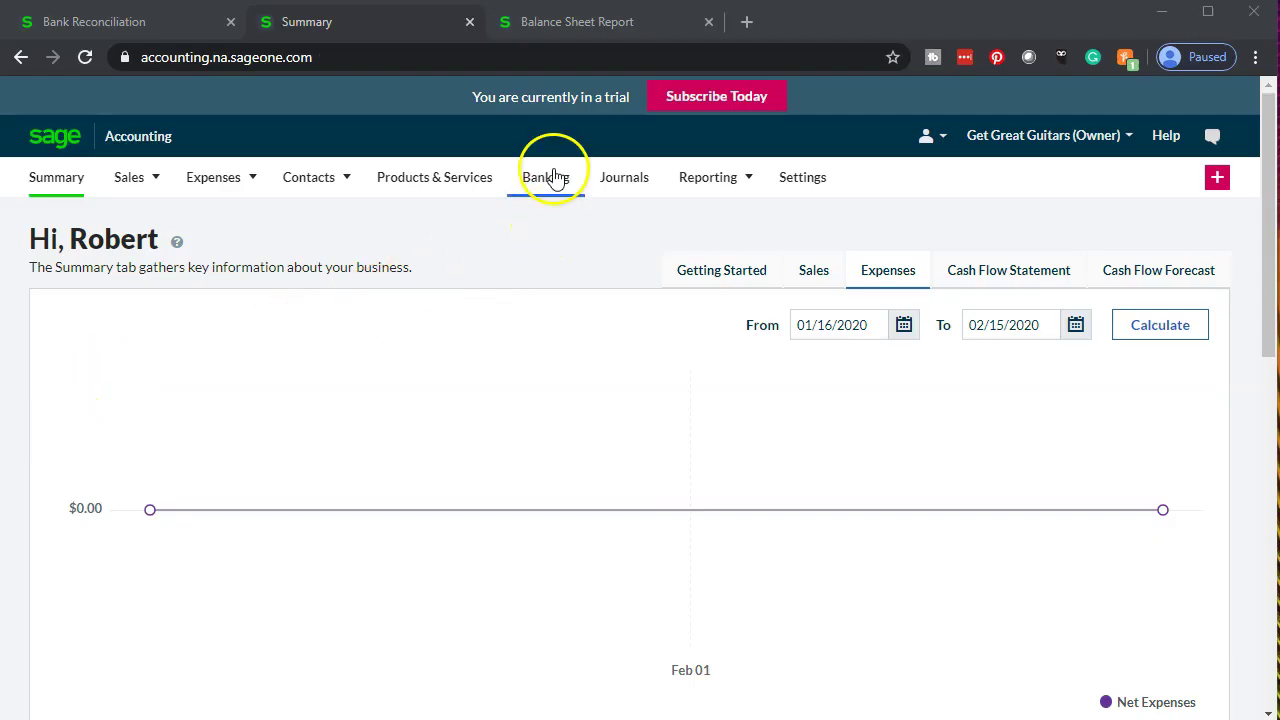
{"action": "left_click", "coordinate": [556, 179]}
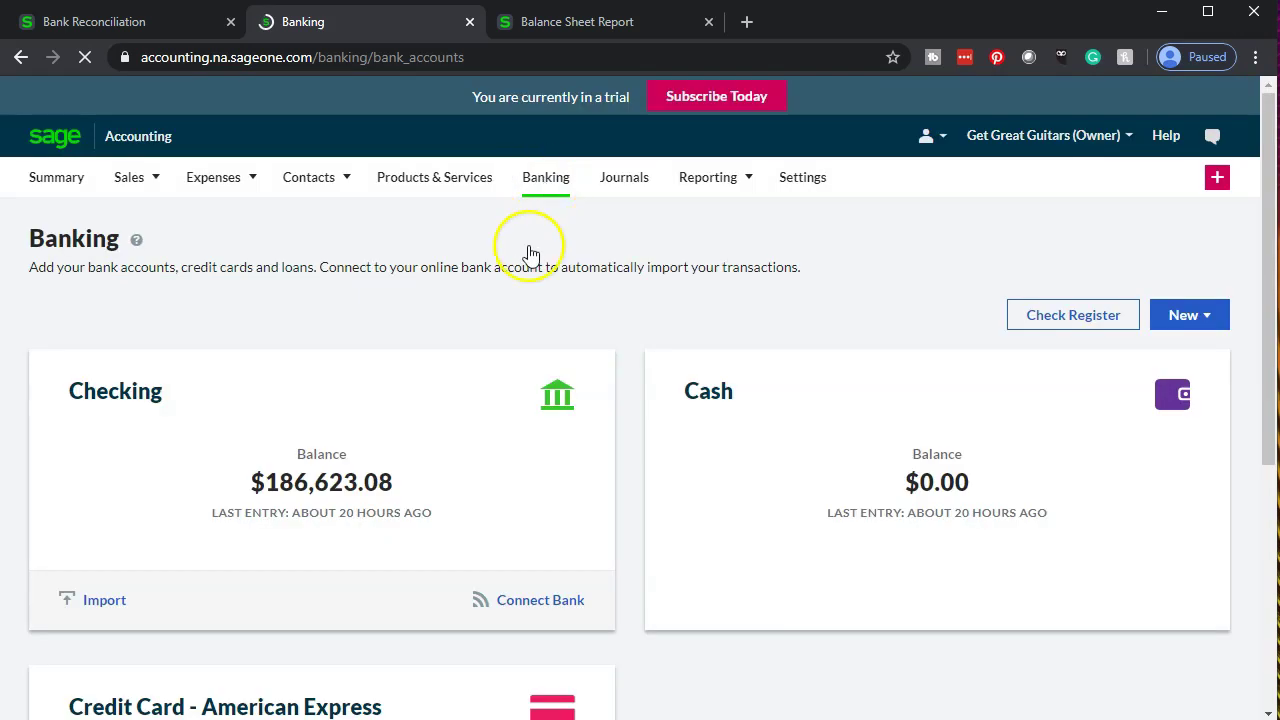
Open the Credit Card - American Express account and start a new Other Payment entry from it
{"action": "scroll", "coordinate": [526, 255], "scroll_direction": "down", "scroll_amount": 3}
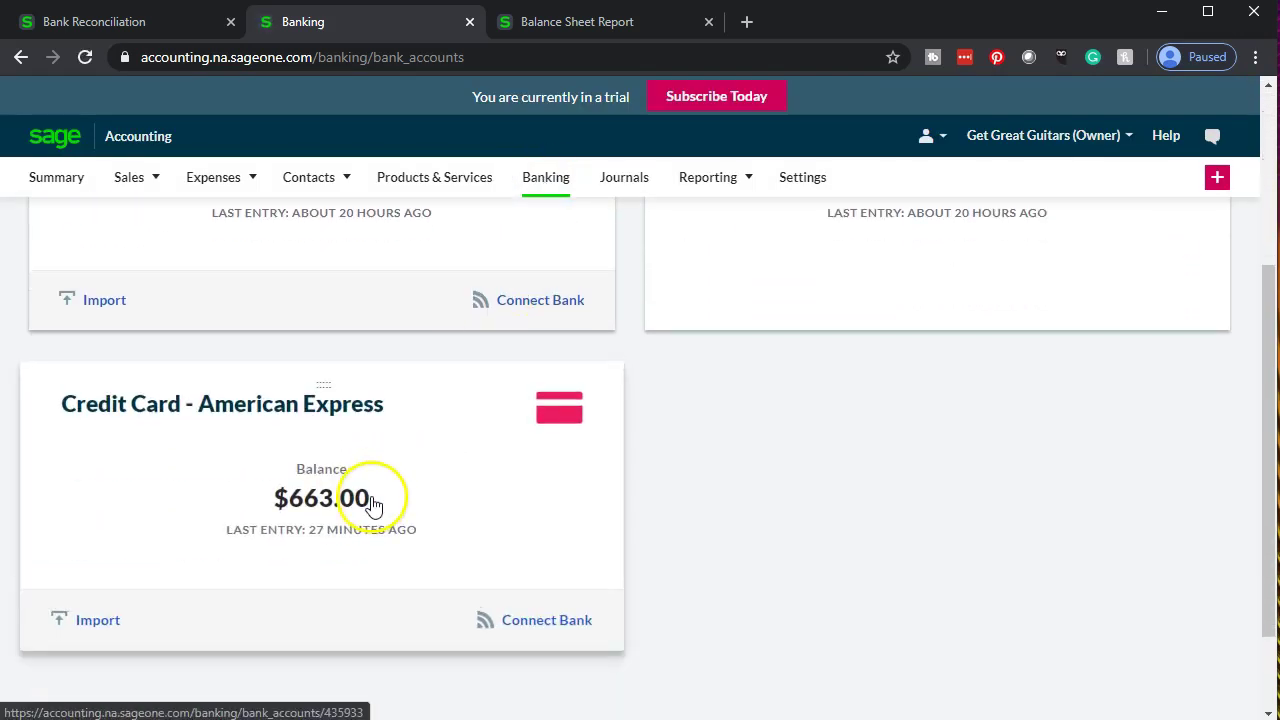
{"action": "left_click", "coordinate": [372, 505]}
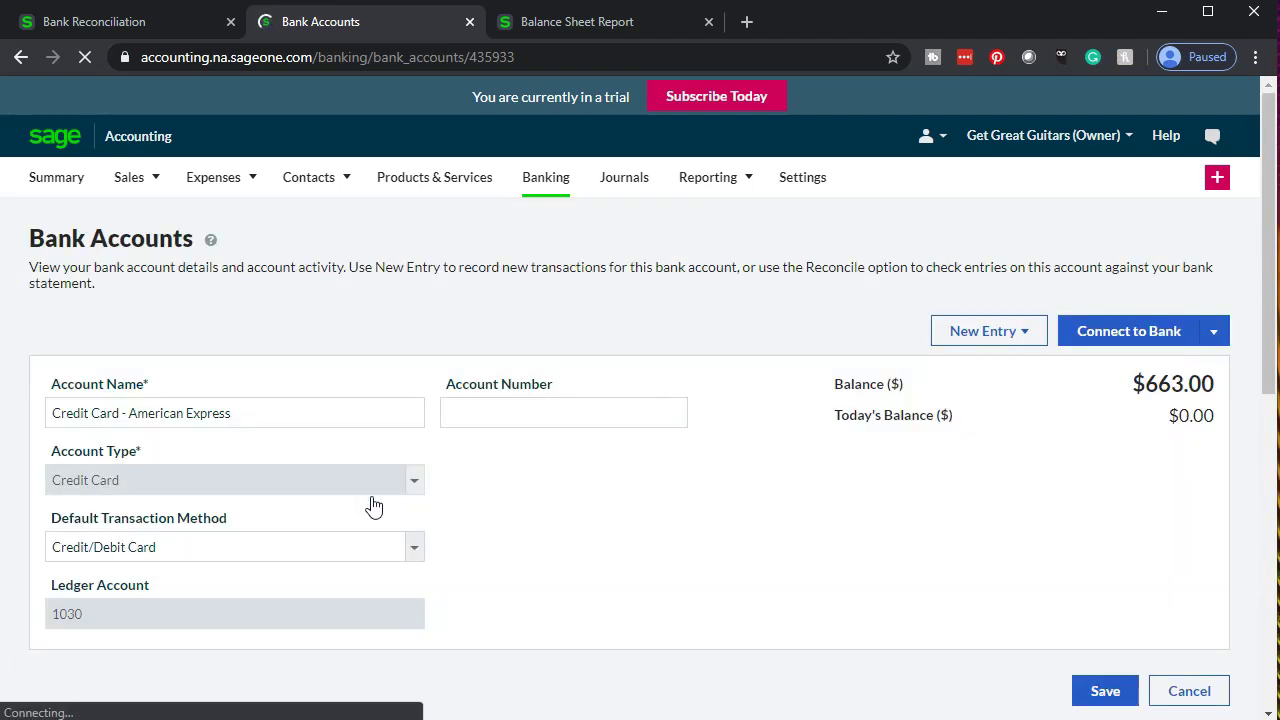
{"action": "left_click", "coordinate": [1024, 336]}
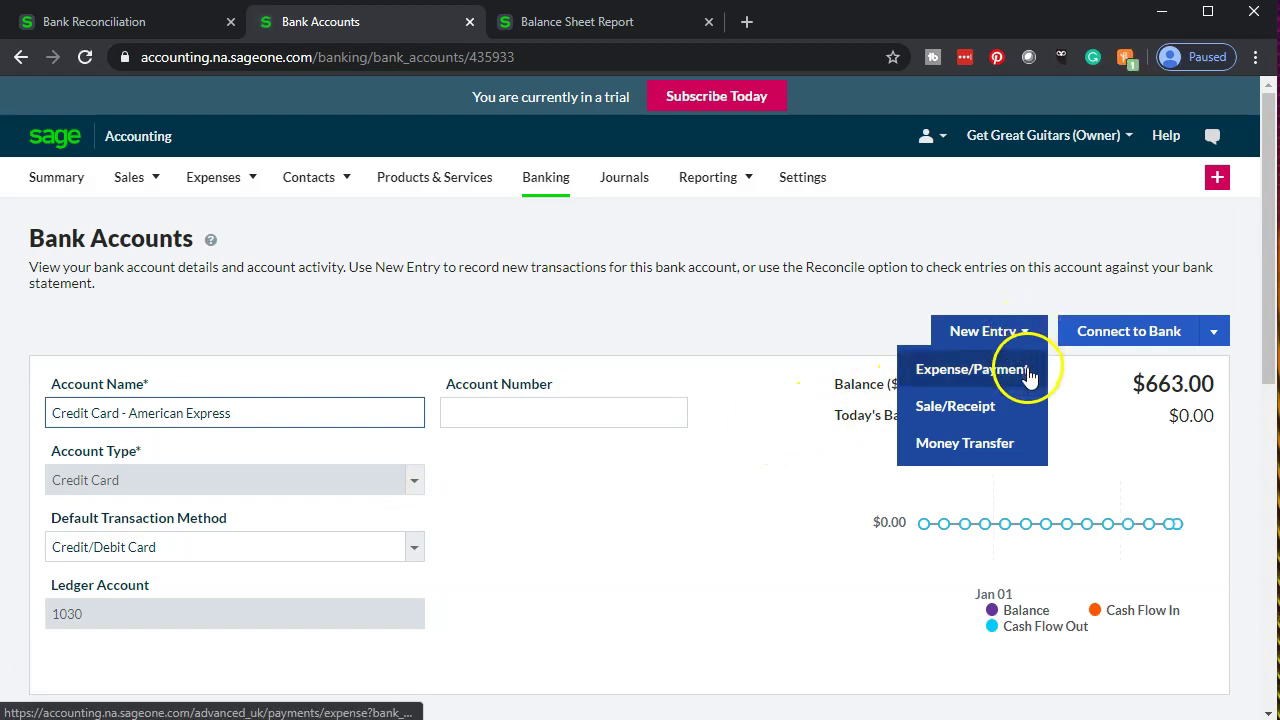
{"action": "left_click", "coordinate": [1028, 372]}
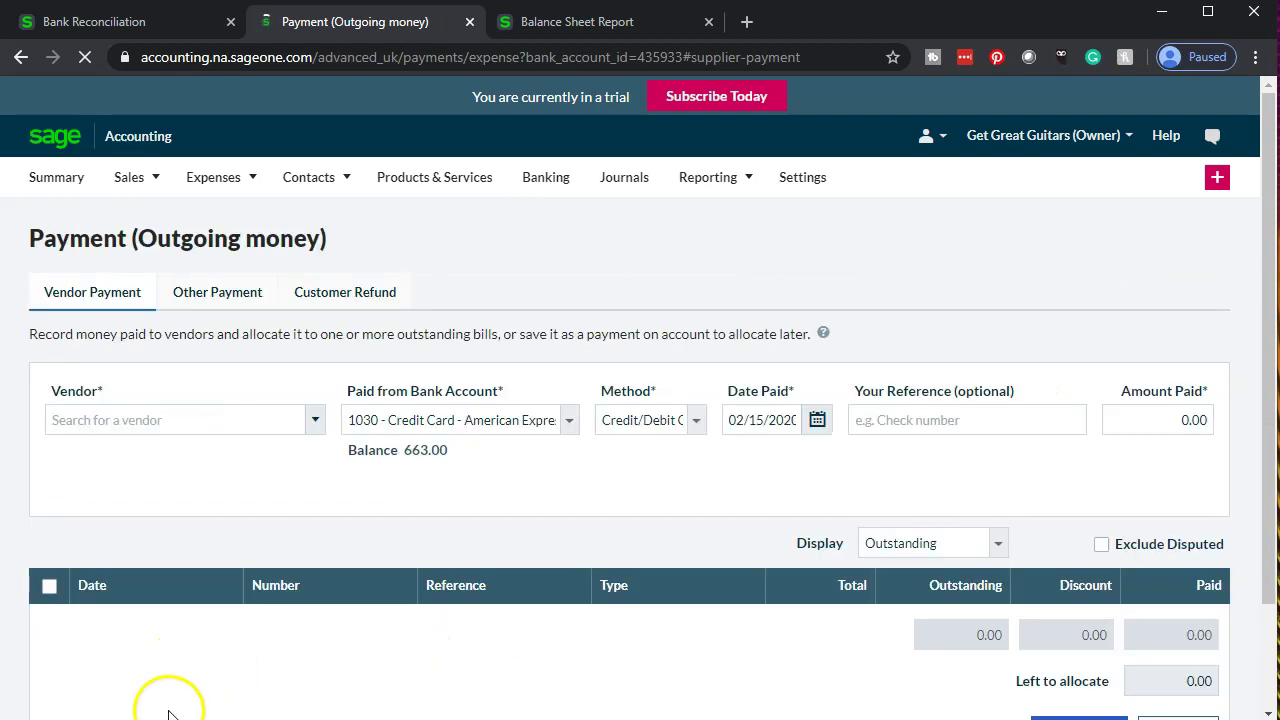
{"action": "left_click", "coordinate": [207, 305]}
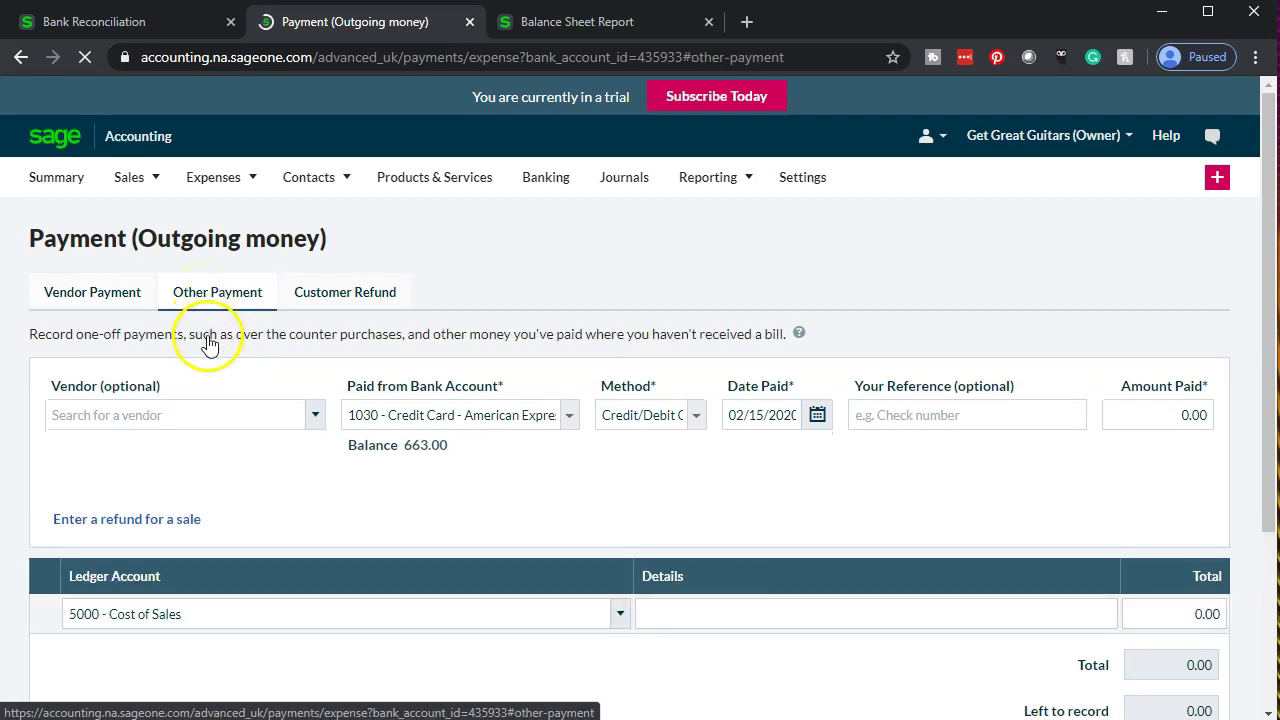
Set the payment's date paid to 04/01/2020 and its amount paid to 1,000.00, leaving the vendor blank
{"action": "left_click", "coordinate": [195, 410]}
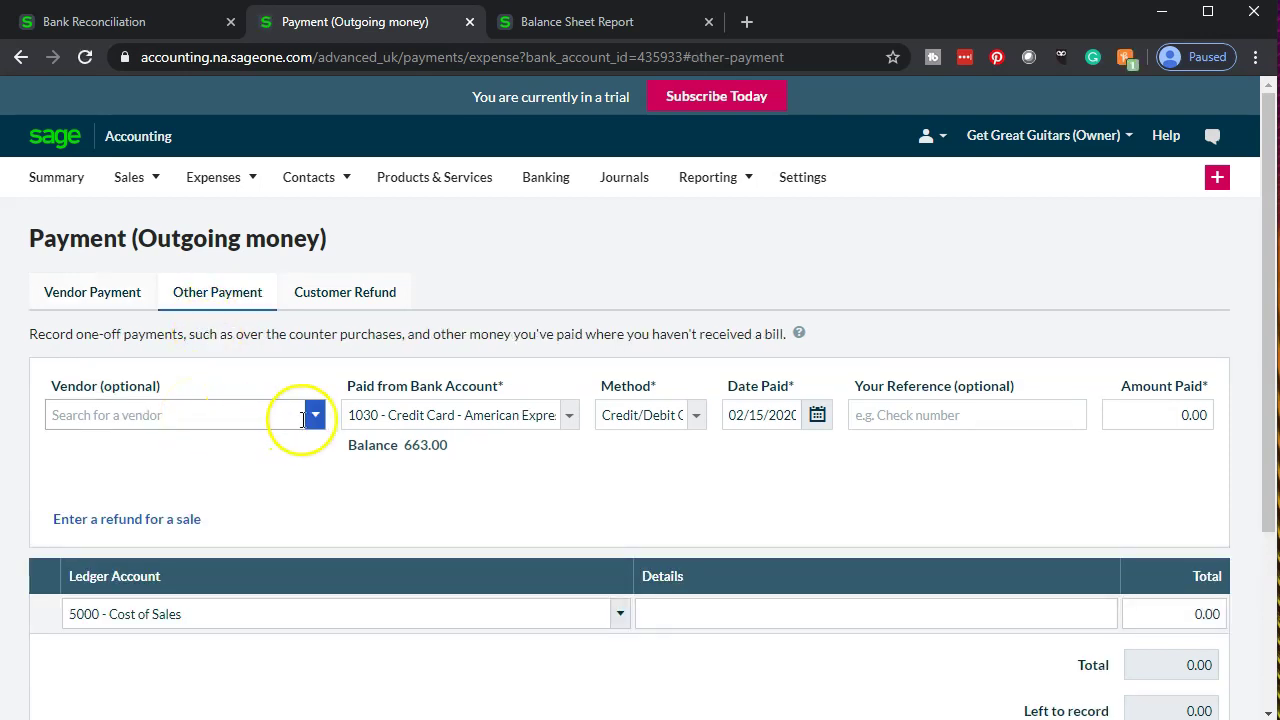
{"action": "left_click", "coordinate": [398, 432]}
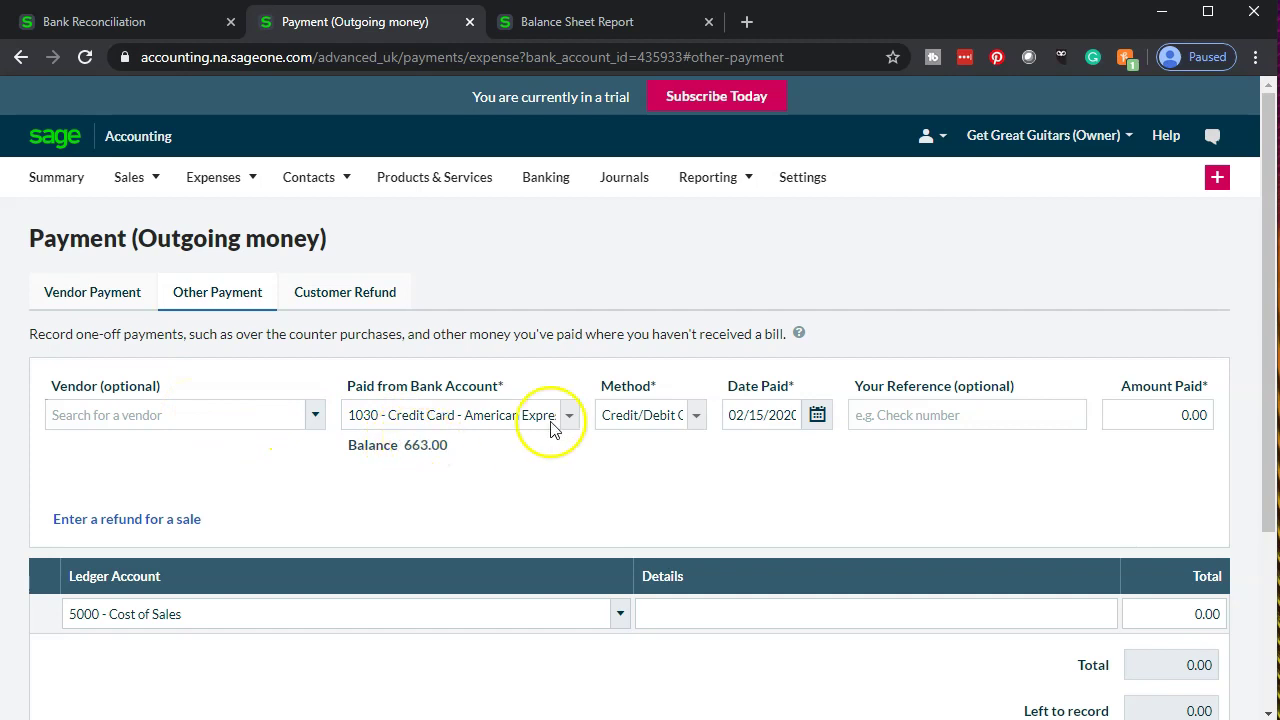
{"action": "left_click", "coordinate": [817, 415]}
{"action": "left_click", "coordinate": [749, 462]}
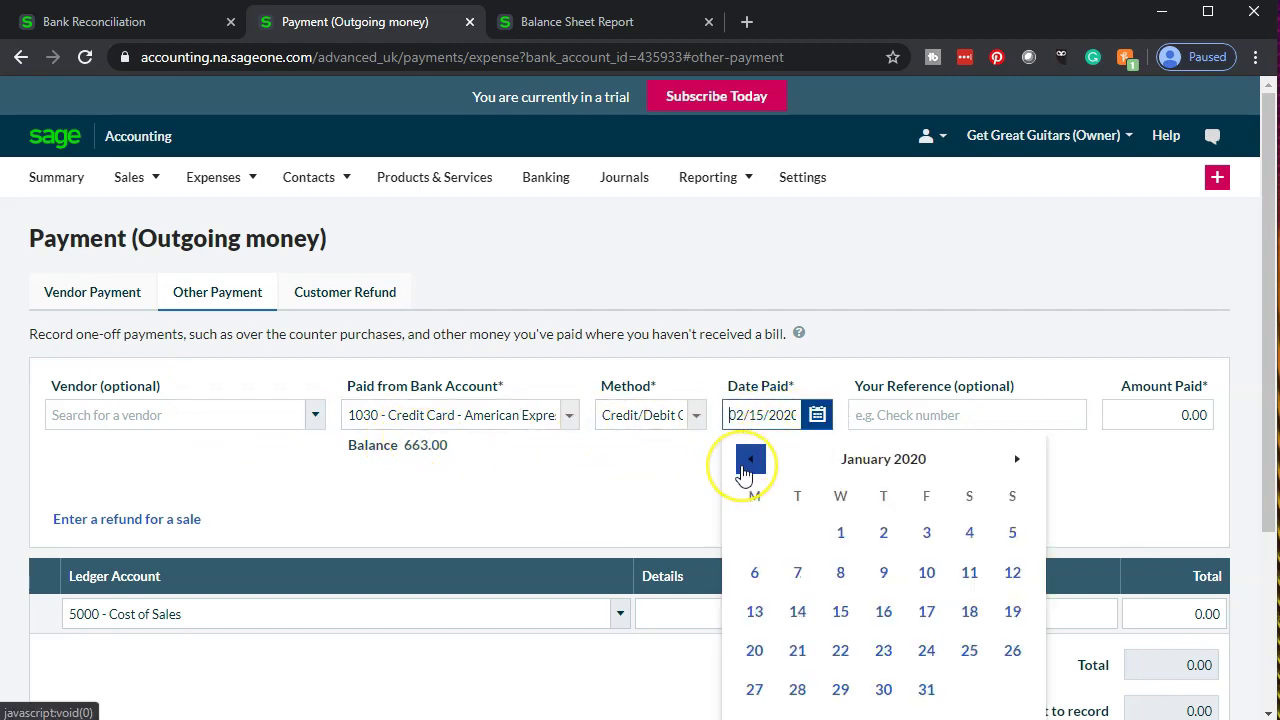
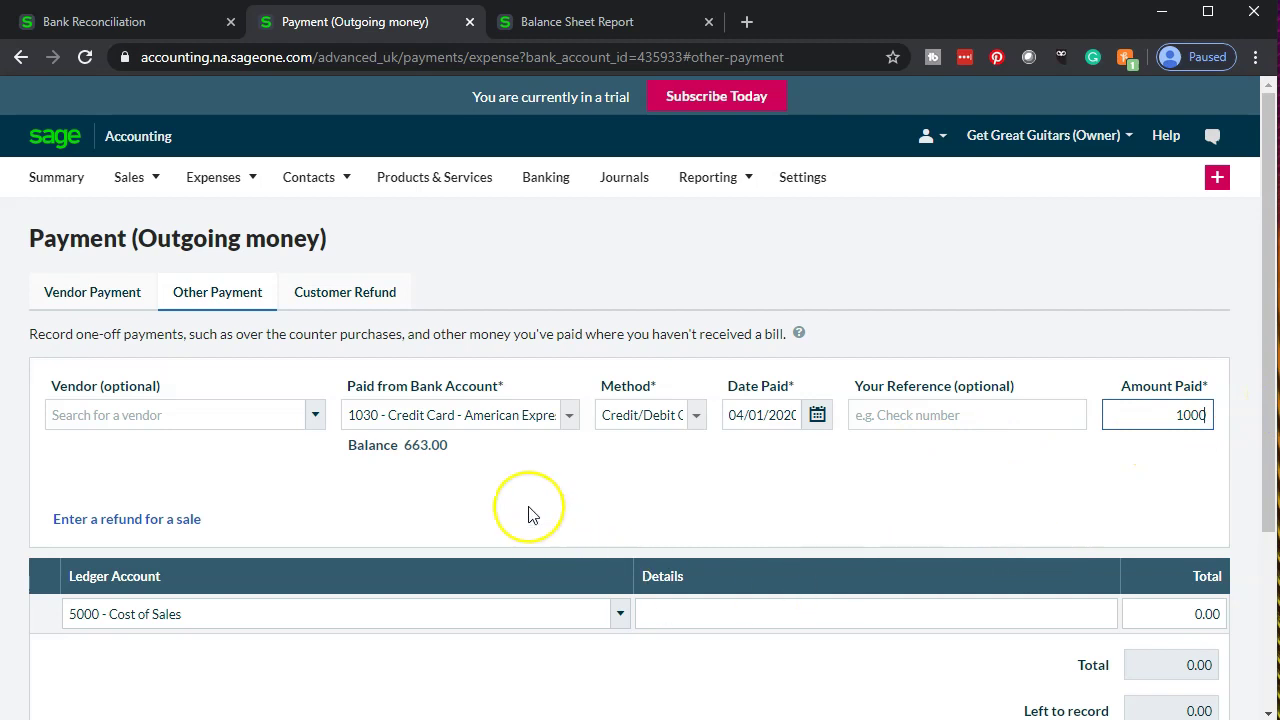
{"action": "scroll", "coordinate": [530, 514], "scroll_direction": "down", "scroll_amount": 1}
{"action": "left_click", "coordinate": [526, 492]}
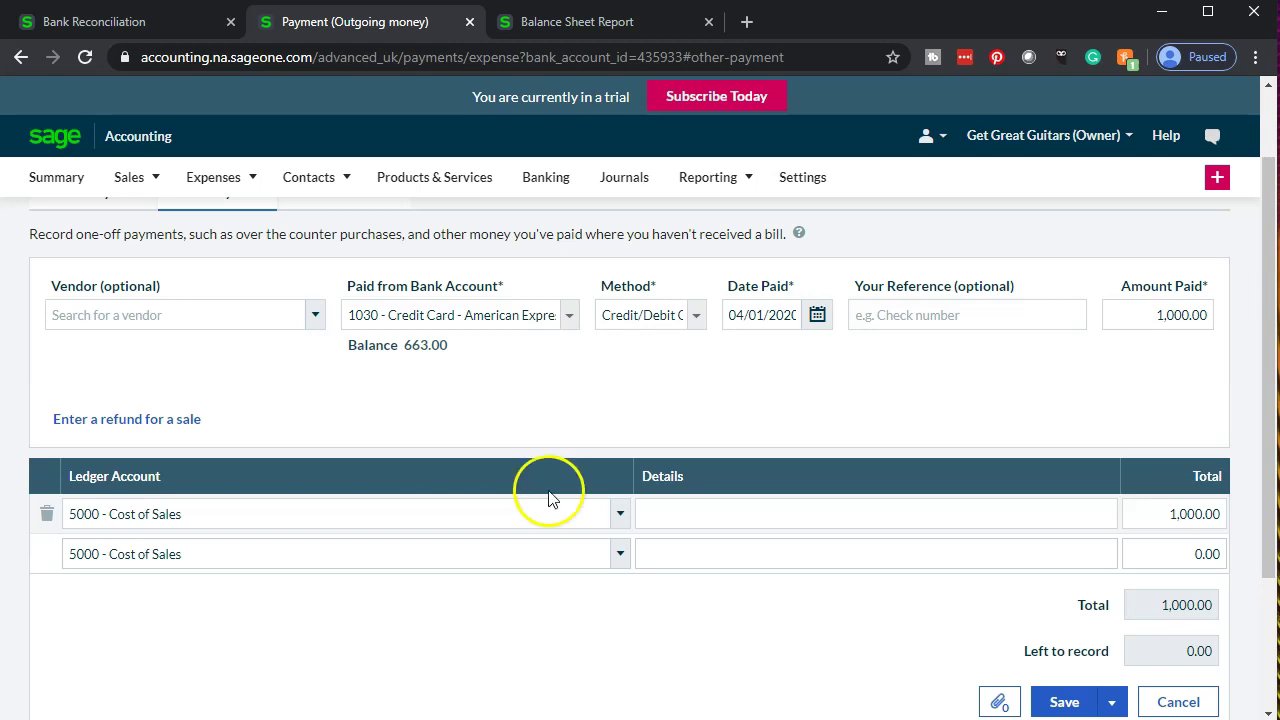
Assign the 1,000.00 payment line to ledger account 3920 - Owner's Contribution and save the payment
{"action": "left_click", "coordinate": [620, 514]}
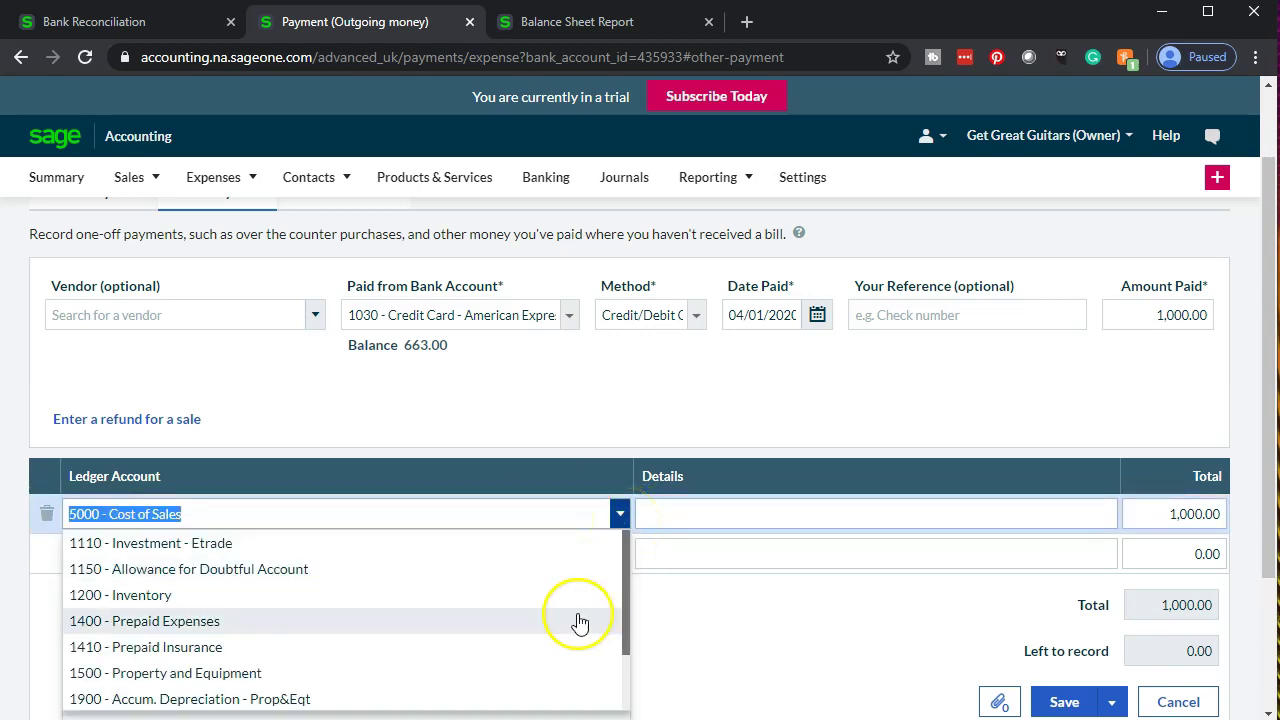
{"action": "scroll", "coordinate": [580, 623], "scroll_direction": "down", "scroll_amount": 5}
{"action": "scroll", "coordinate": [568, 620], "scroll_direction": "down", "scroll_amount": 3}
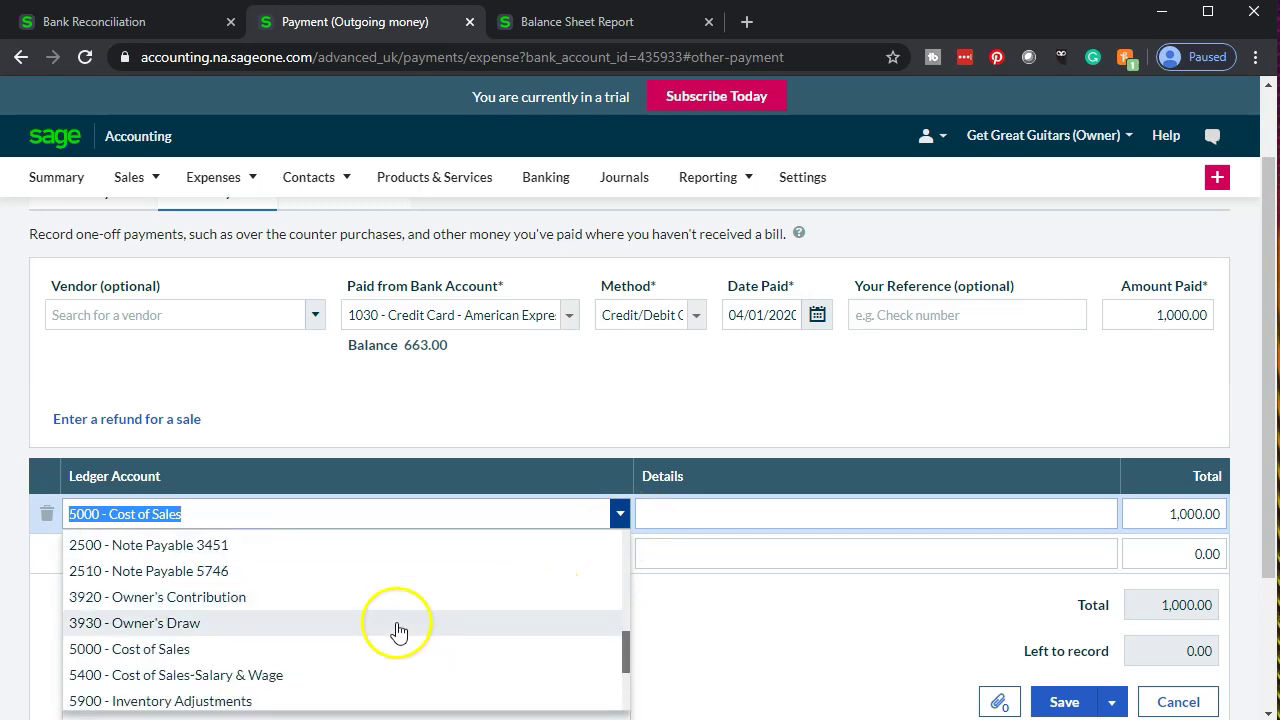
{"action": "left_click", "coordinate": [620, 514]}
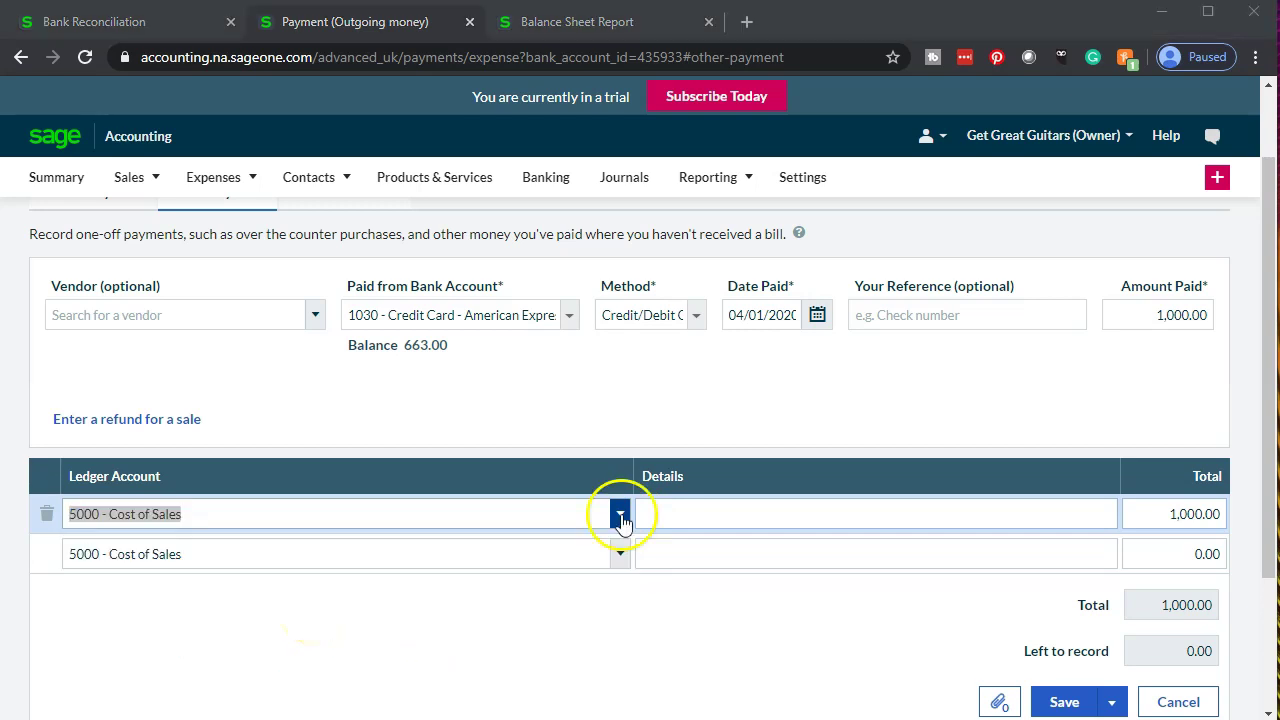
{"action": "left_click", "coordinate": [620, 514]}
{"action": "scroll", "coordinate": [463, 597], "scroll_direction": "down", "scroll_amount": 4}
{"action": "scroll", "coordinate": [465, 600], "scroll_direction": "down", "scroll_amount": 5}
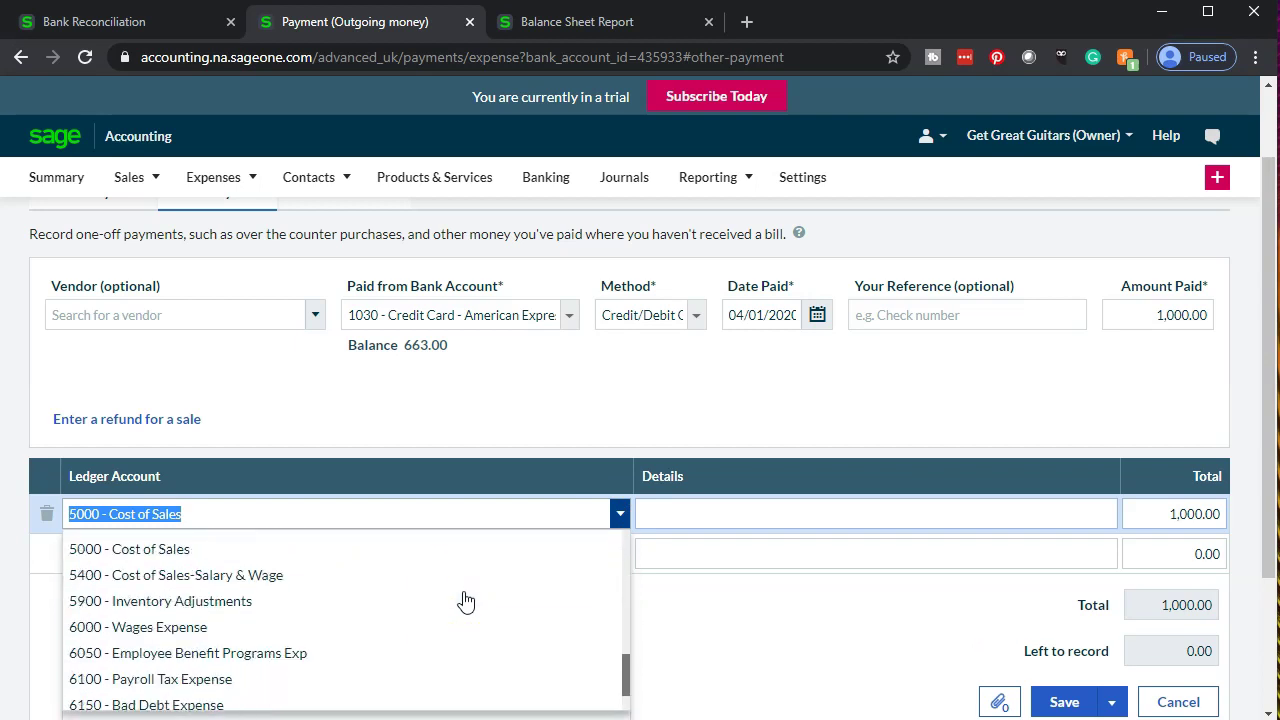
{"action": "scroll", "coordinate": [463, 597], "scroll_direction": "up", "scroll_amount": 2}
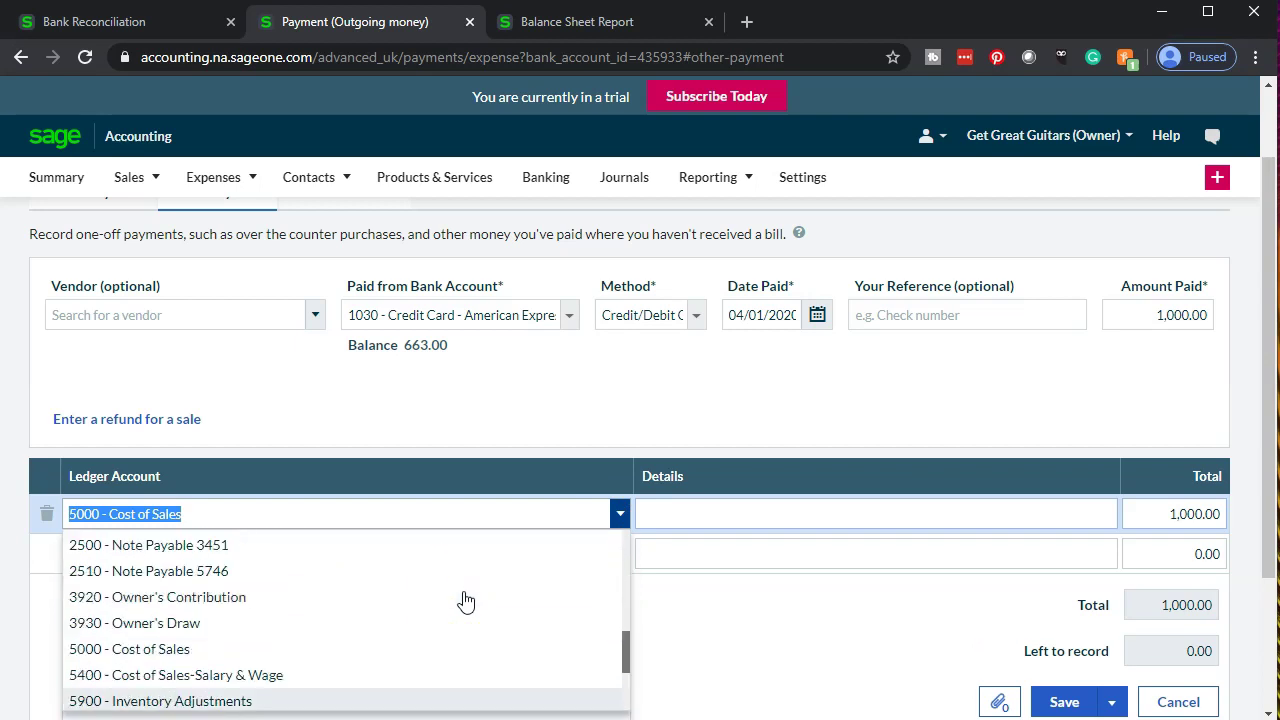
{"action": "left_click", "coordinate": [404, 600]}
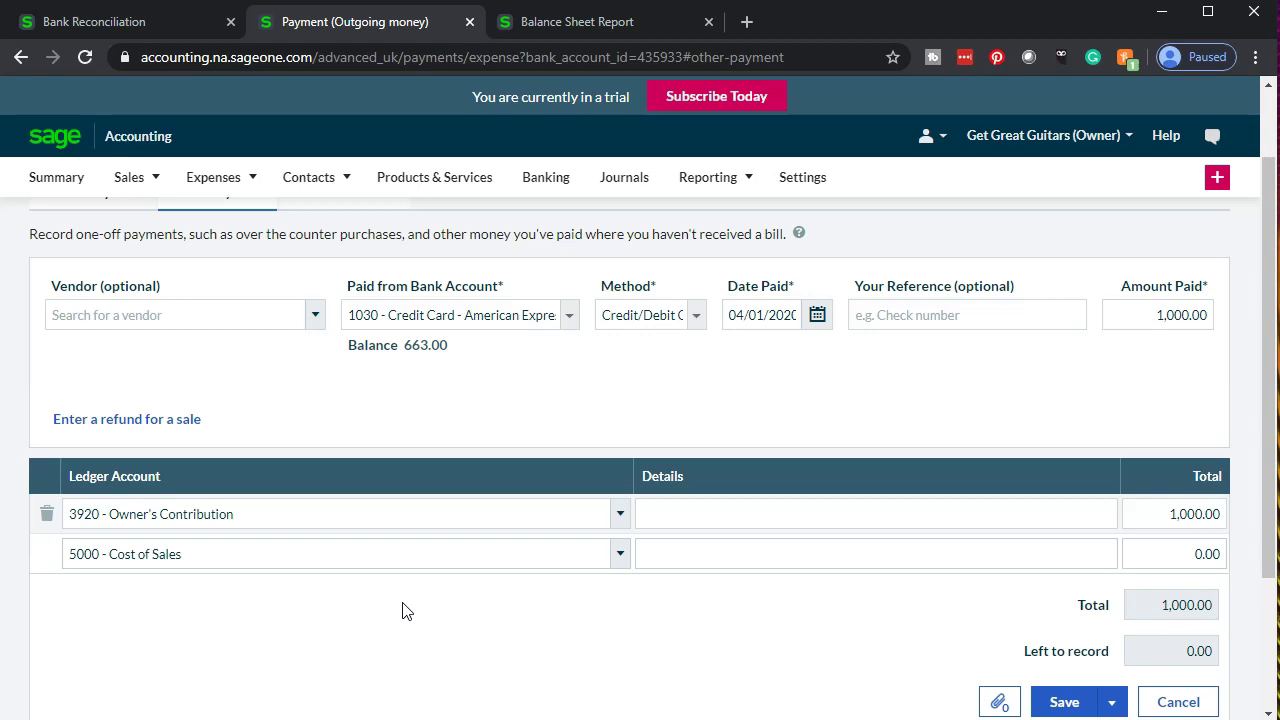
{"action": "left_click", "coordinate": [1062, 701]}
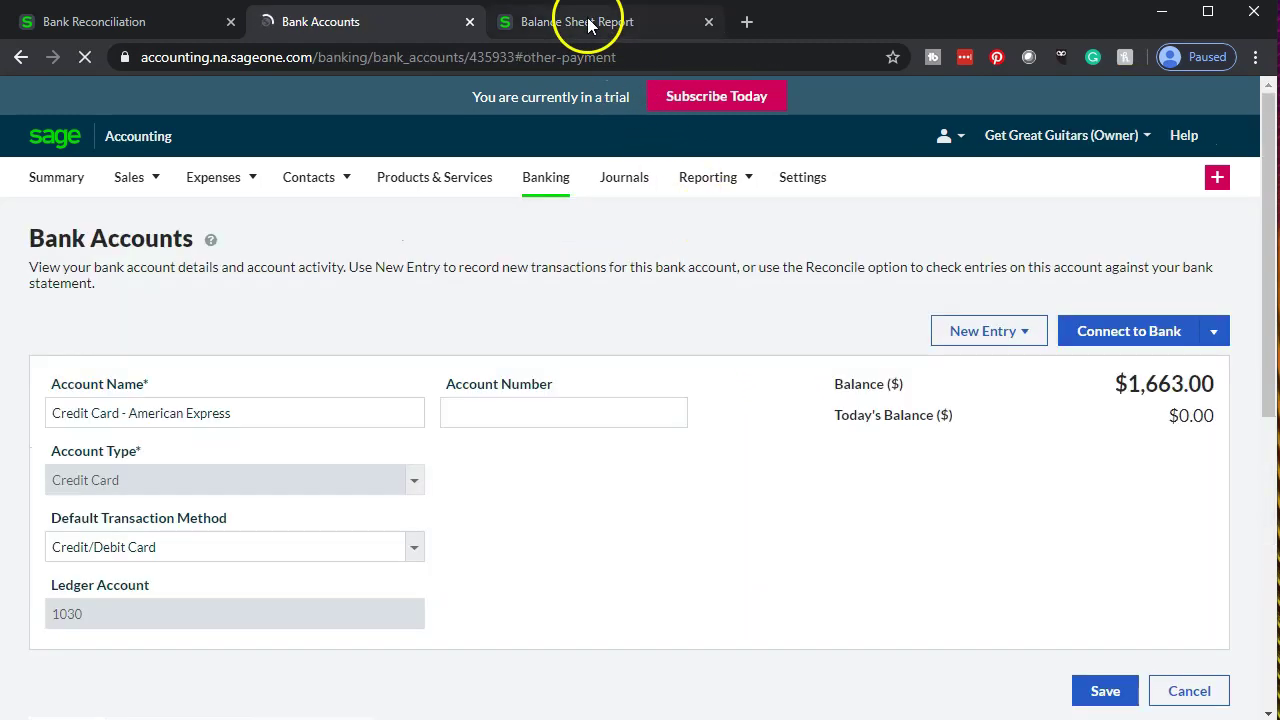
Recalculate the Balance Sheet Report to 04/30/2020 and check the American Express balance under current liabilities
{"action": "left_click", "coordinate": [588, 22]}
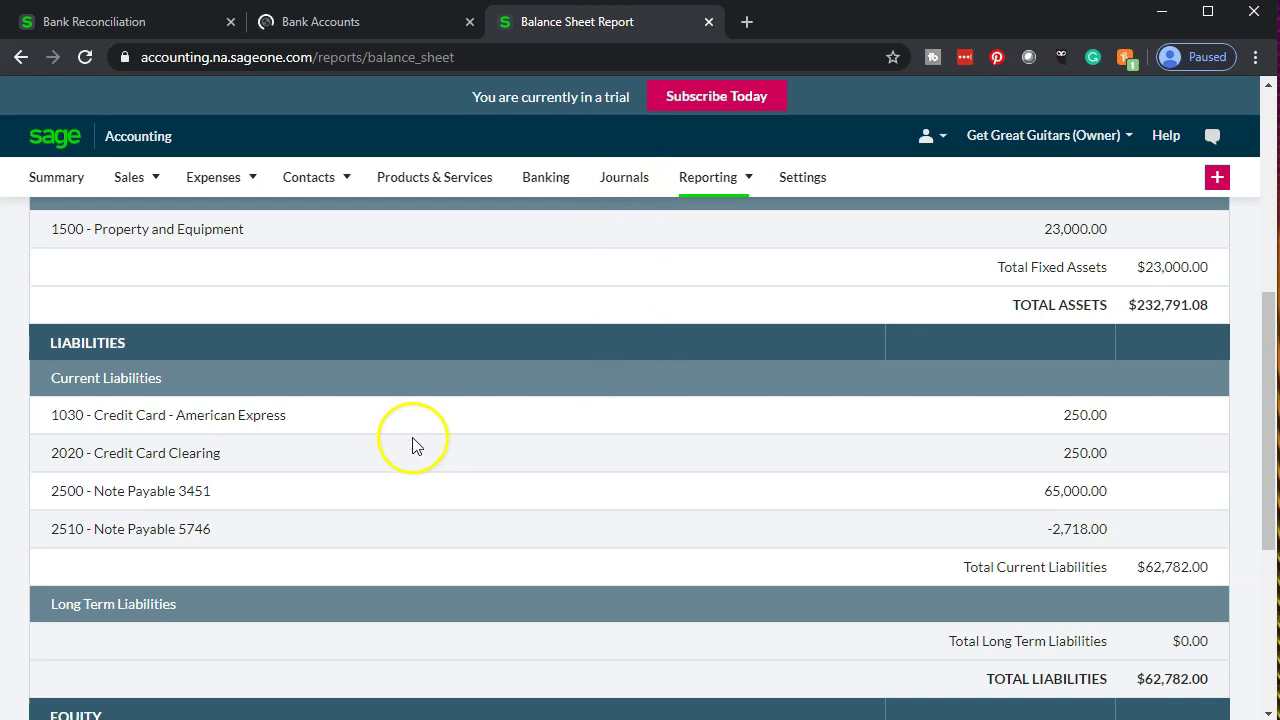
{"action": "scroll", "coordinate": [346, 443], "scroll_direction": "up", "scroll_amount": 5}
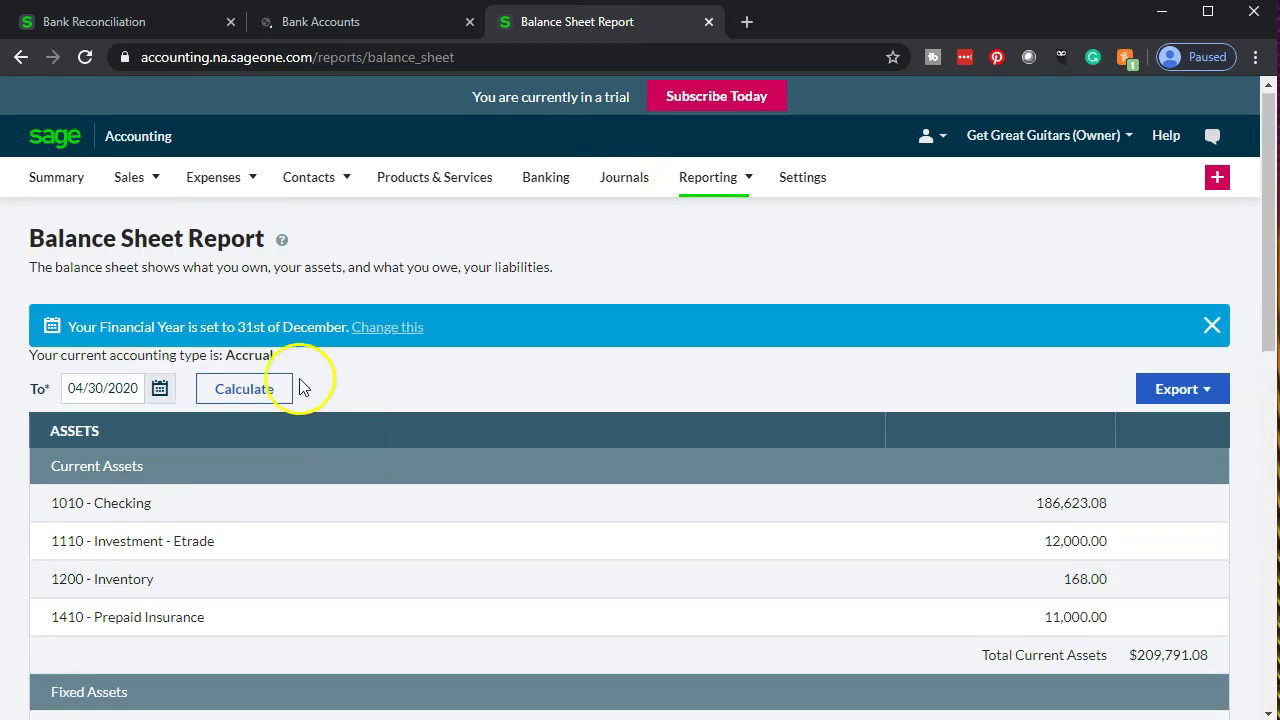
{"action": "left_click", "coordinate": [258, 400]}
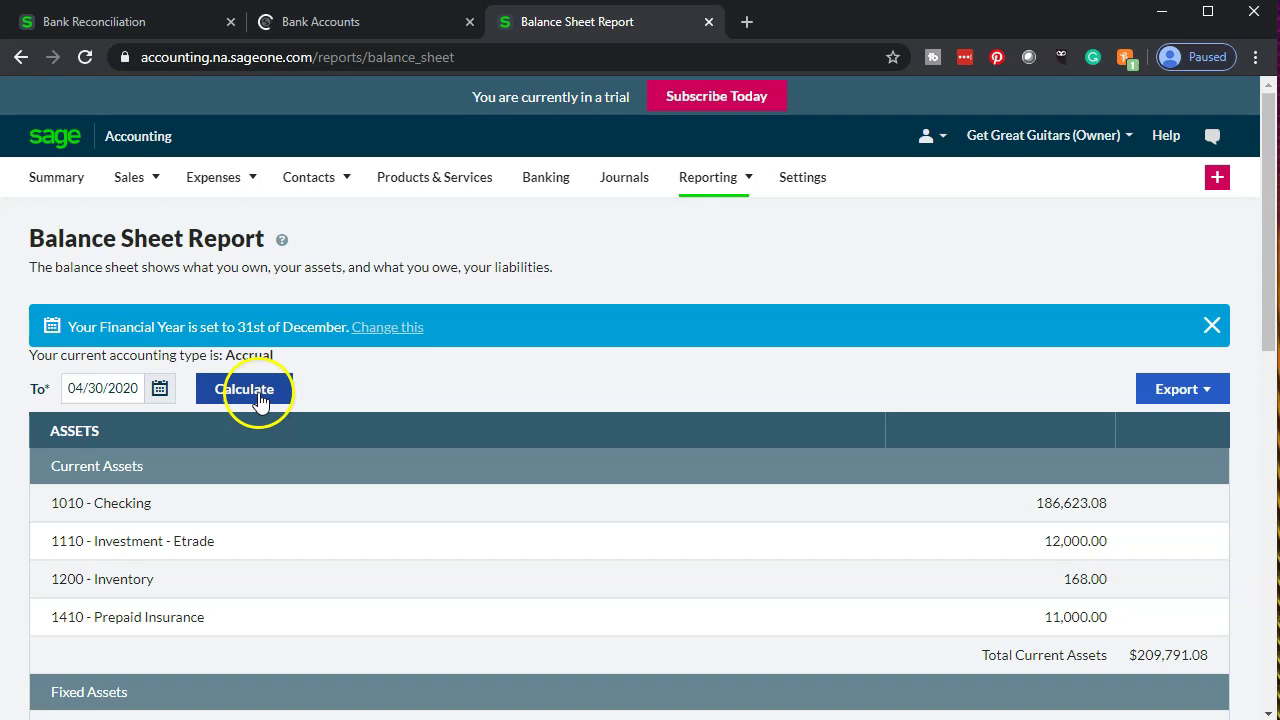
{"action": "scroll", "coordinate": [300, 391], "scroll_direction": "down", "scroll_amount": 1}
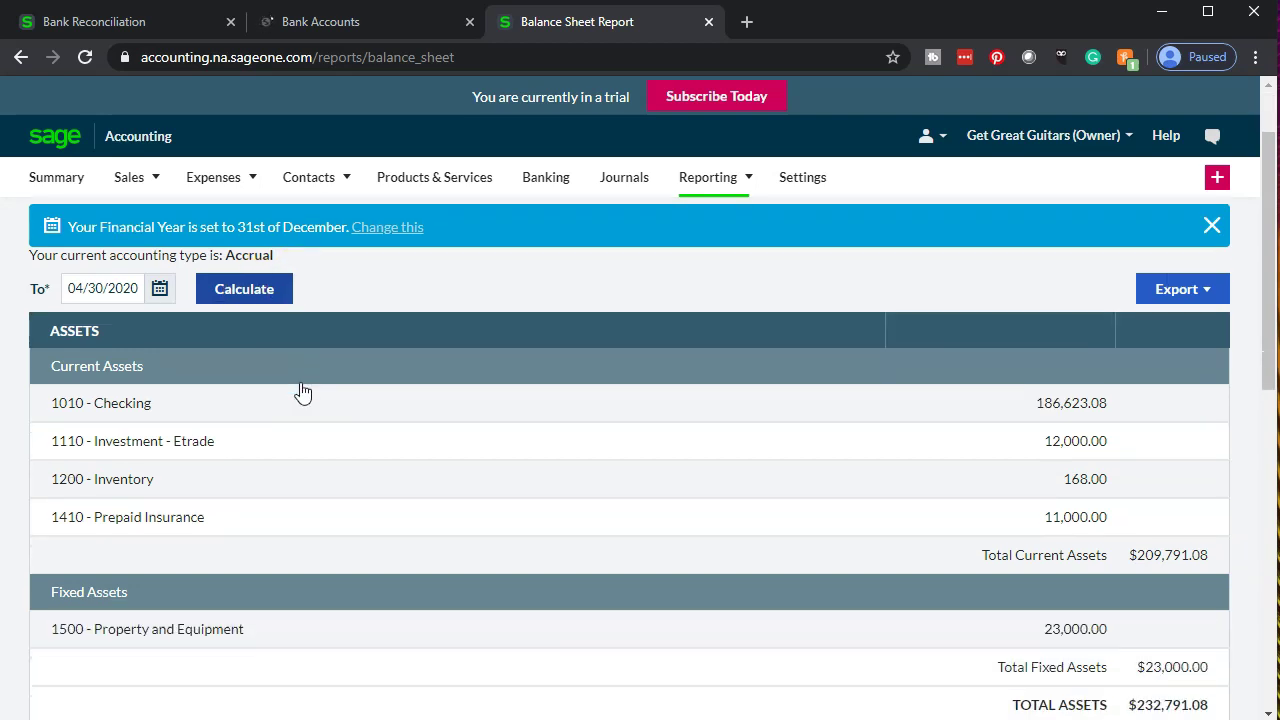
{"action": "scroll", "coordinate": [303, 391], "scroll_direction": "down", "scroll_amount": 3}
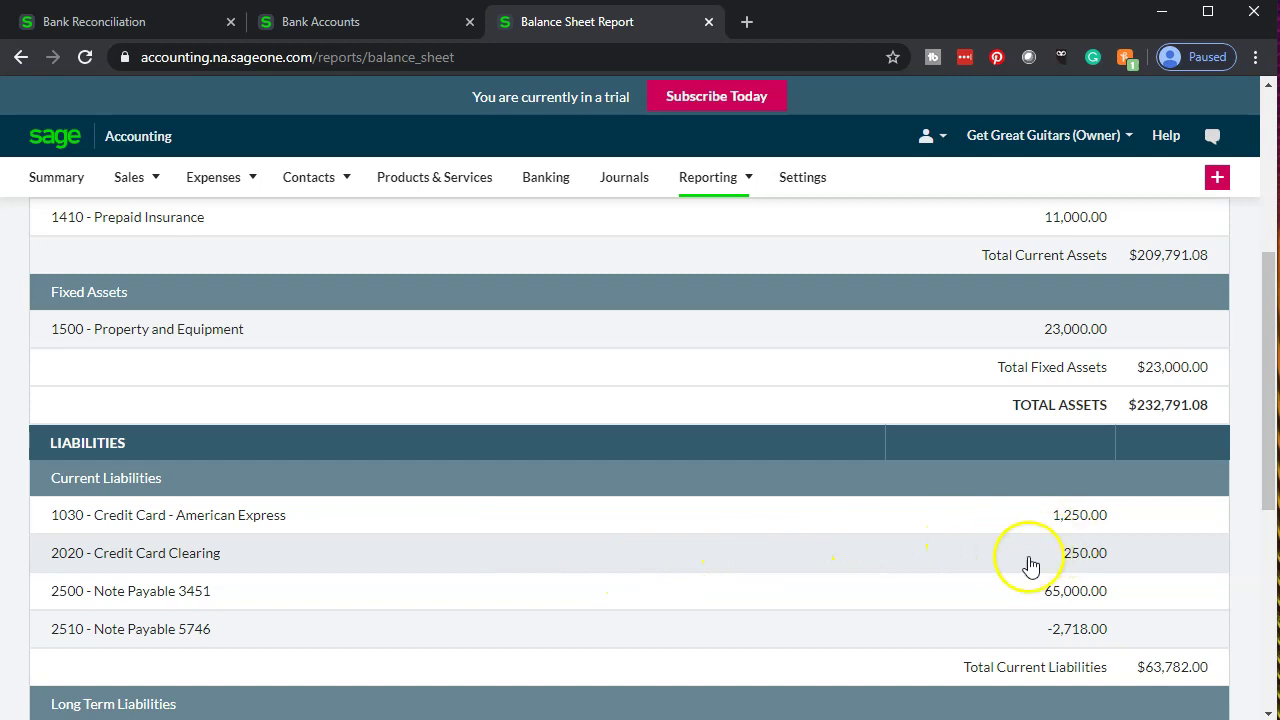
Switch to the Excel statement, check the April 30 balance in G7, and return to the Sage balance sheet
{"action": "key", "text": "alt+Tab"}
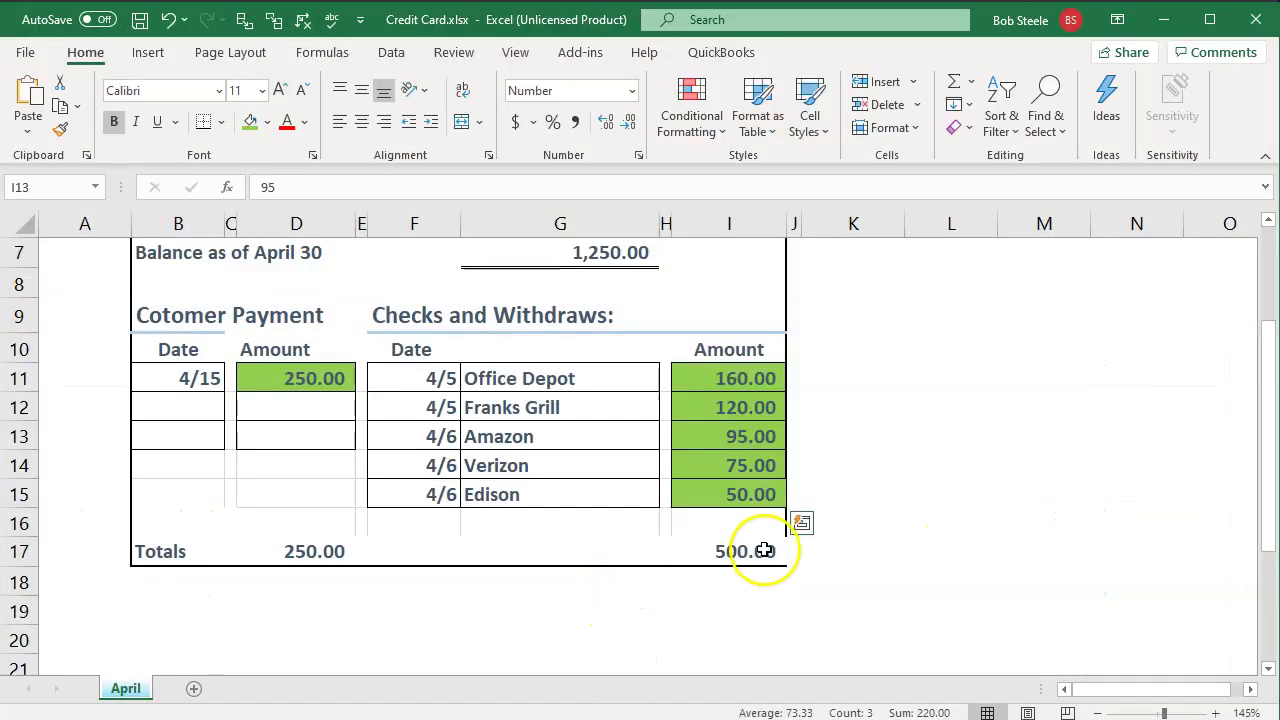
{"action": "scroll", "coordinate": [757, 551], "scroll_direction": "up", "scroll_amount": 2}
{"action": "left_click", "coordinate": [610, 427]}
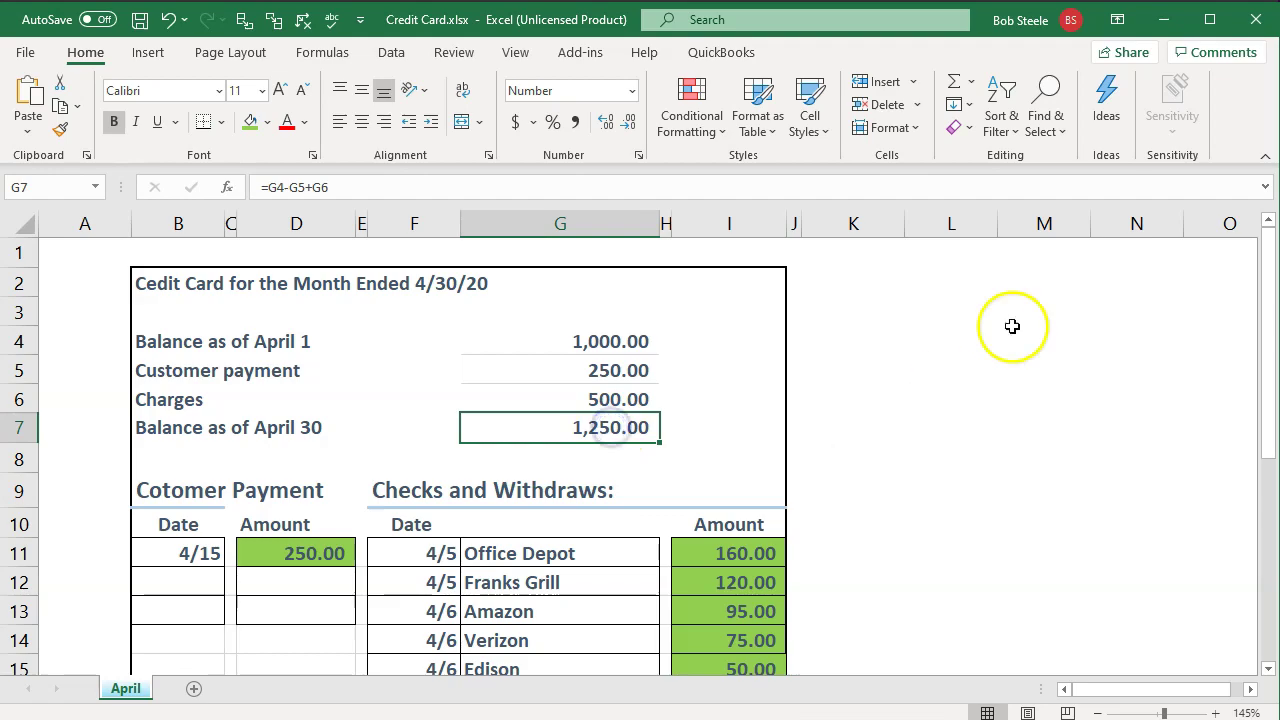
{"action": "left_click", "coordinate": [1163, 20]}
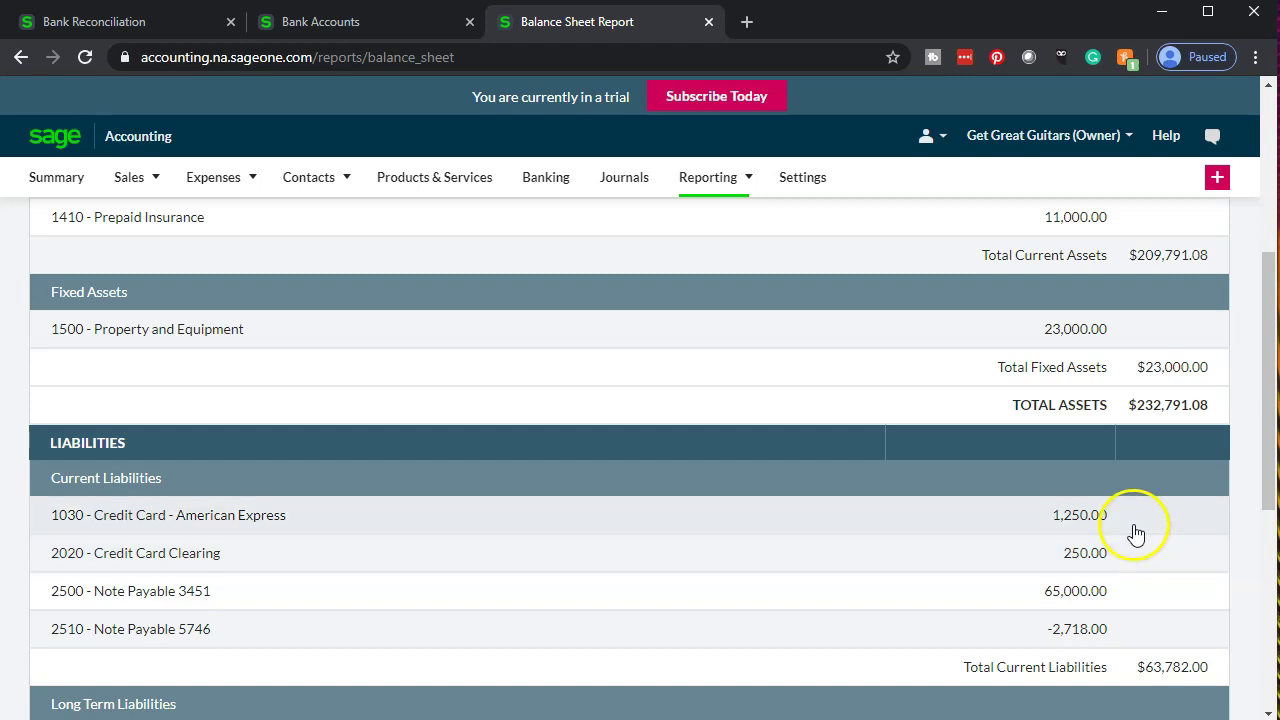
Reapply the statement details in the Bank Reconciliation and mark the 04/01/2020 payment of 1,000.00 as reconciled
{"action": "left_click", "coordinate": [143, 24]}
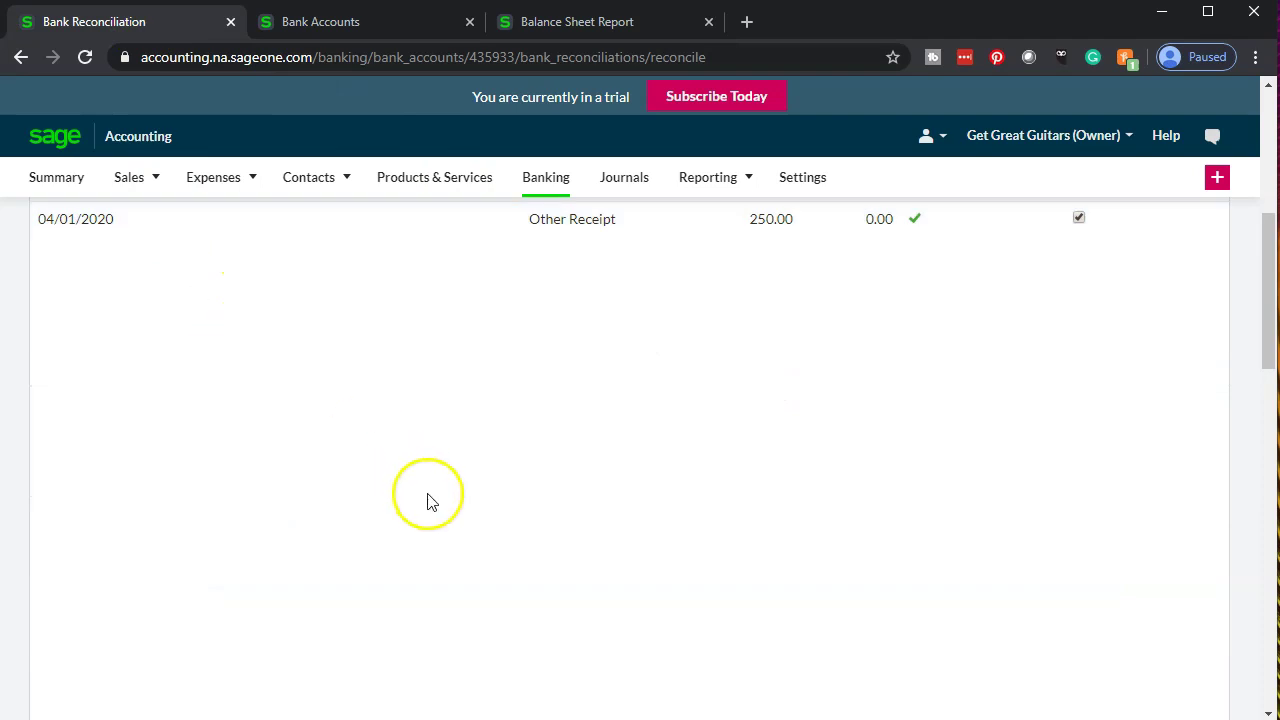
{"action": "scroll", "coordinate": [586, 548], "scroll_direction": "up", "scroll_amount": 4}
{"action": "scroll", "coordinate": [594, 546], "scroll_direction": "up", "scroll_amount": 1}
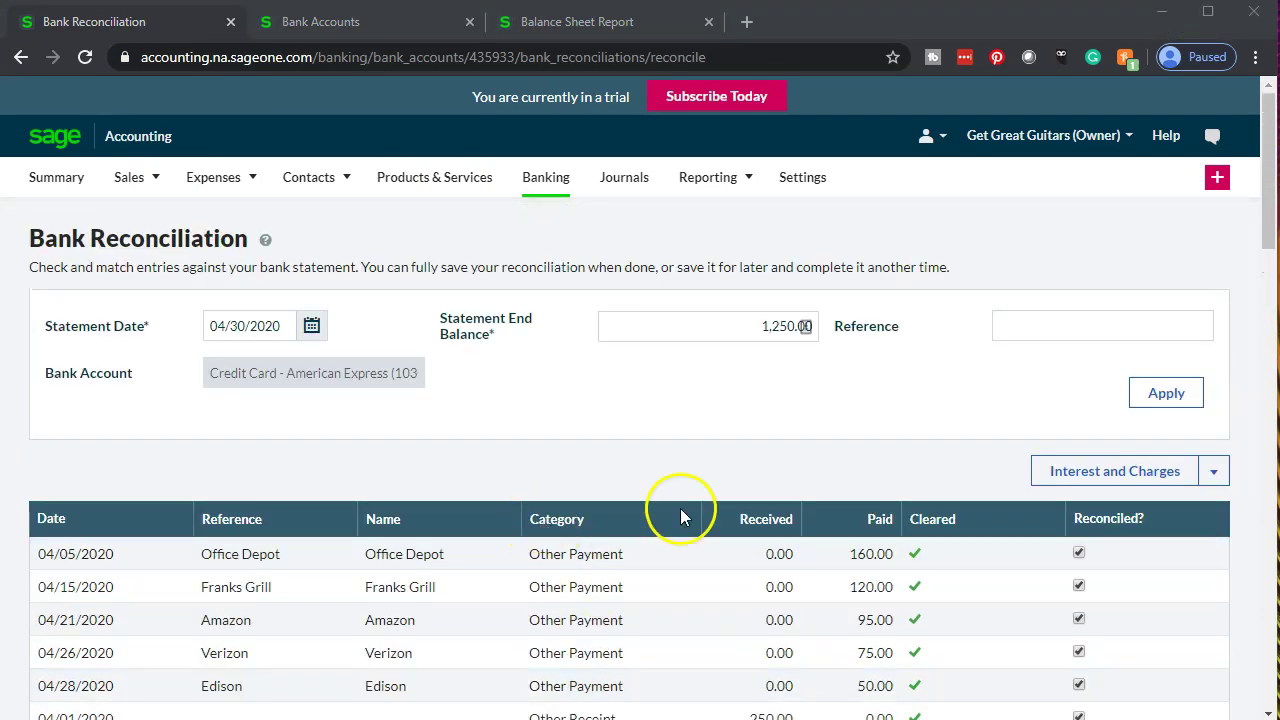
{"action": "left_click", "coordinate": [1166, 394]}
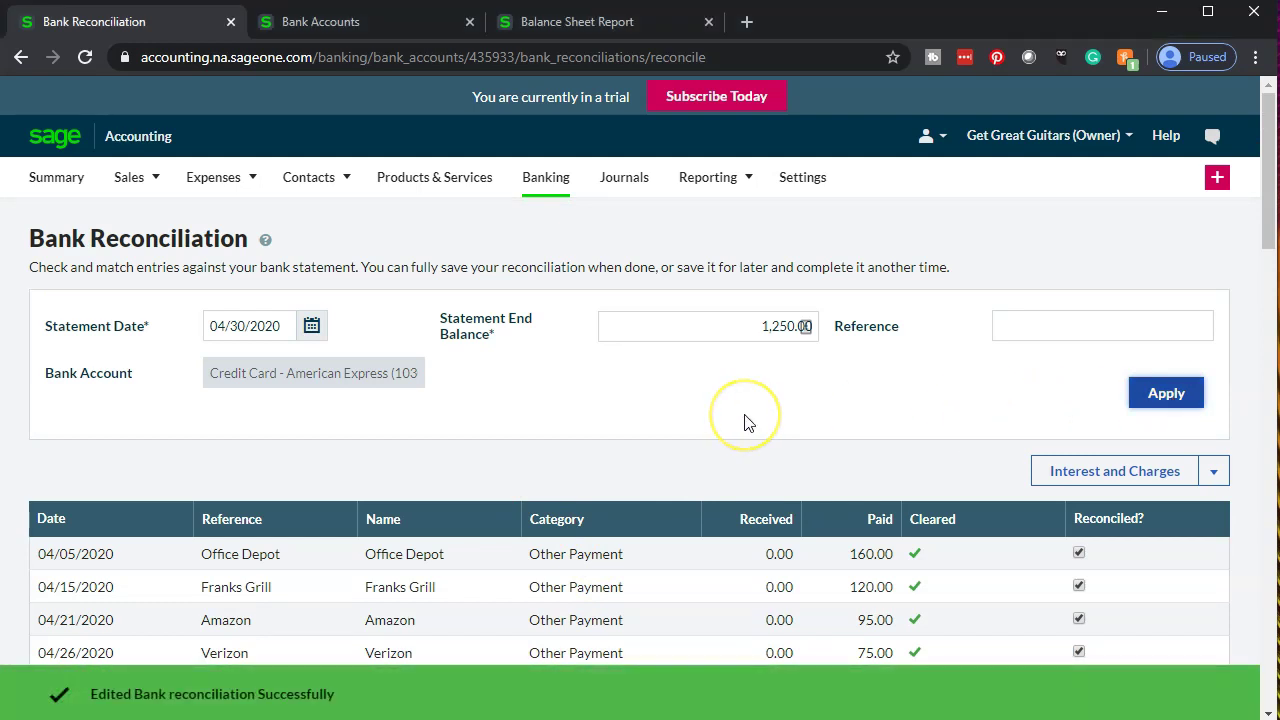
{"action": "scroll", "coordinate": [749, 423], "scroll_direction": "down", "scroll_amount": 3}
{"action": "scroll", "coordinate": [749, 423], "scroll_direction": "down", "scroll_amount": 1}
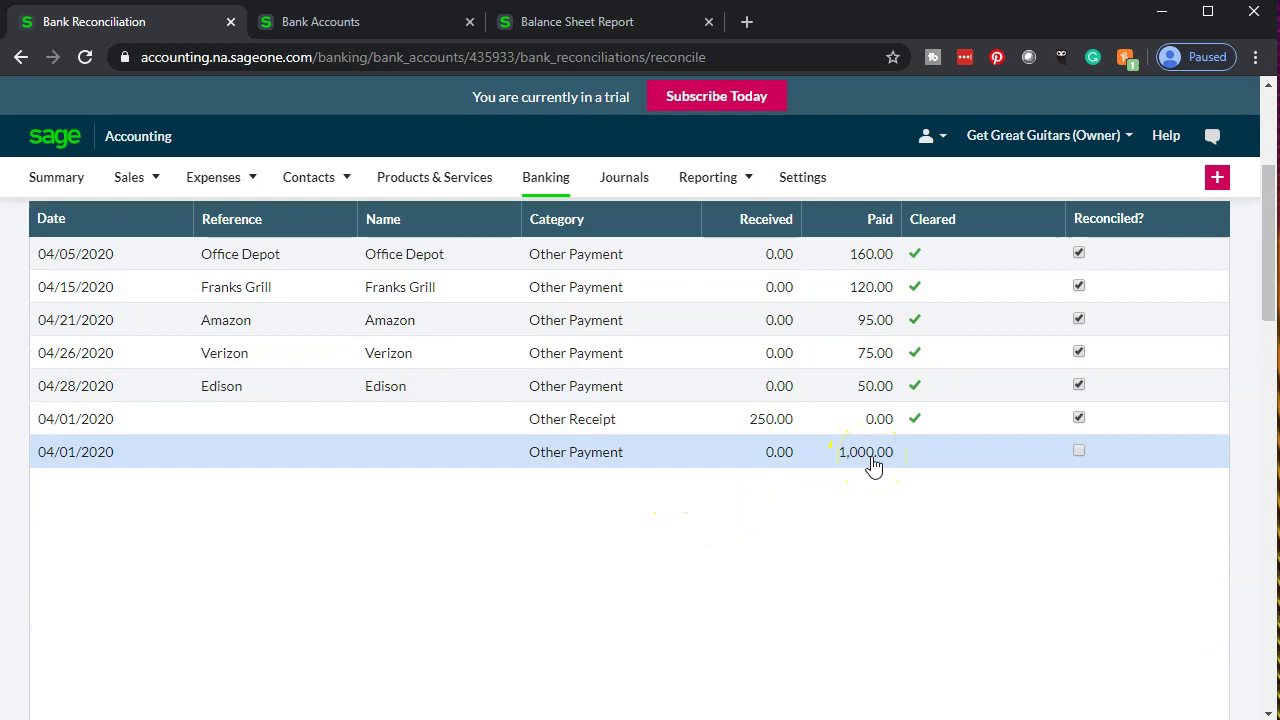
{"action": "left_click", "coordinate": [1079, 452]}
Check the reconciliation totals and difference against the Excel statement, then finish the reconciliation in Sage
{"action": "scroll", "coordinate": [495, 470], "scroll_direction": "down", "scroll_amount": 5}
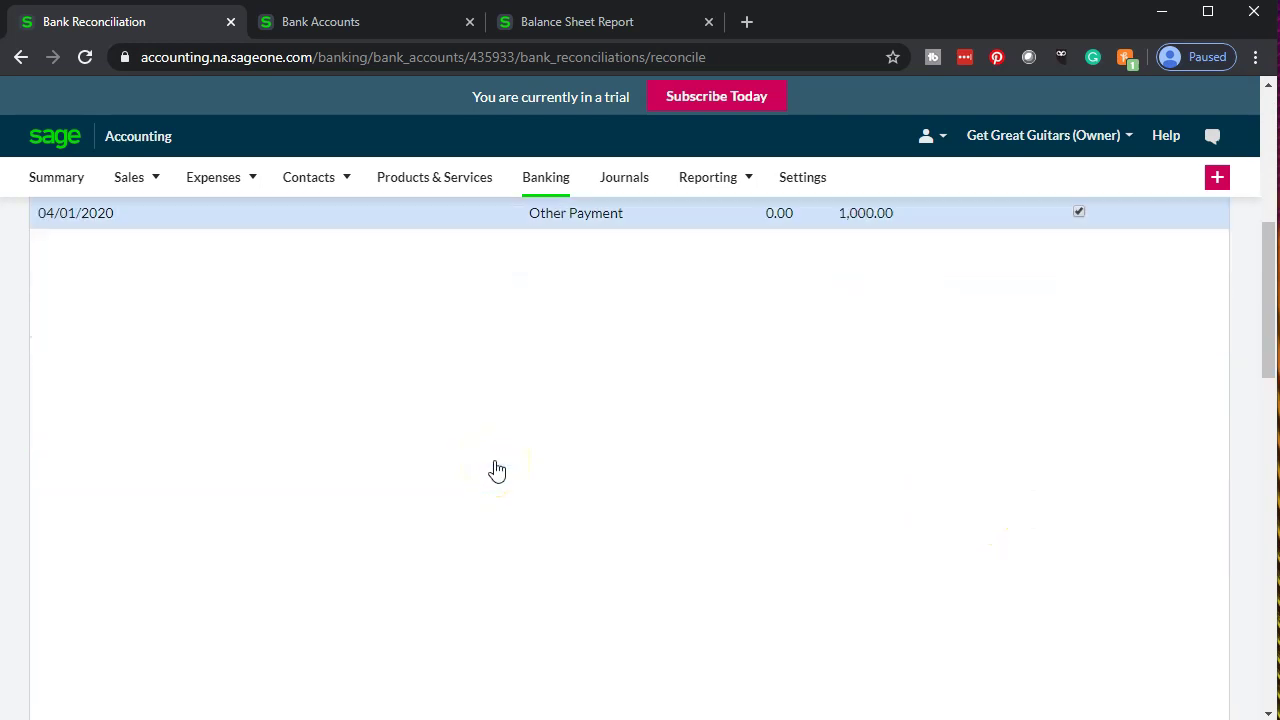
{"action": "scroll", "coordinate": [497, 470], "scroll_direction": "down", "scroll_amount": 5}
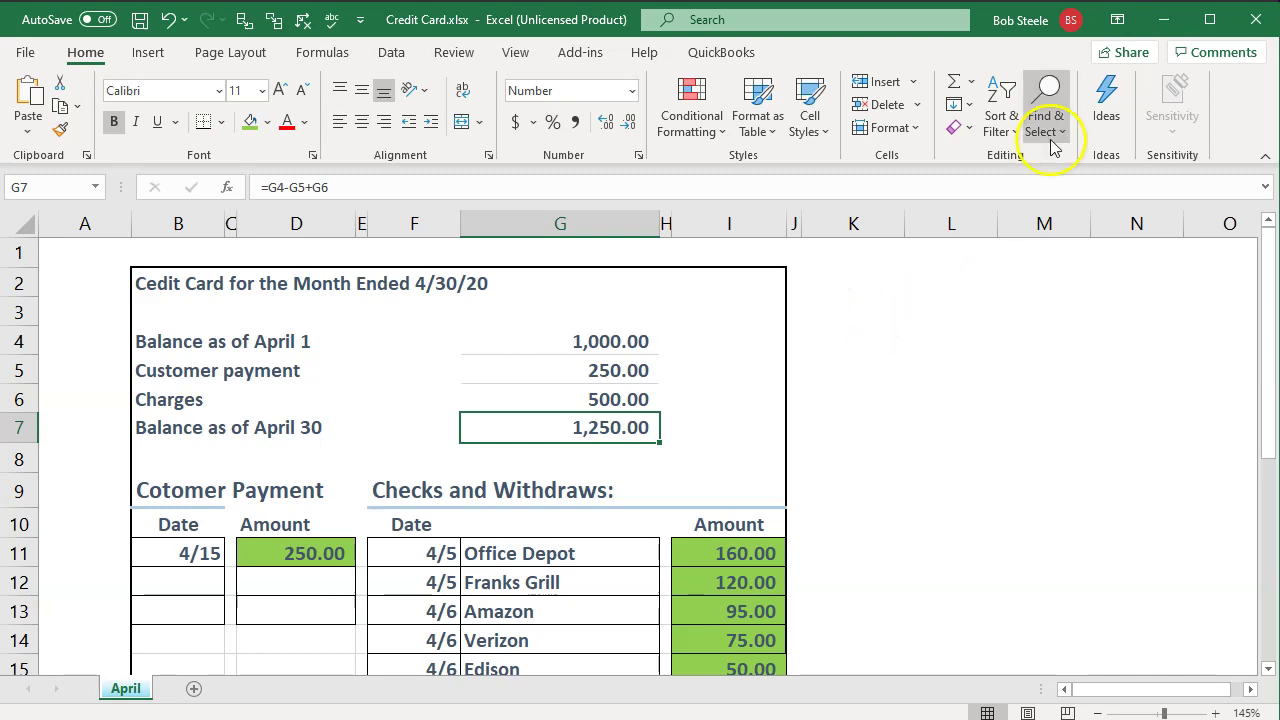
{"action": "left_click", "coordinate": [1163, 19]}
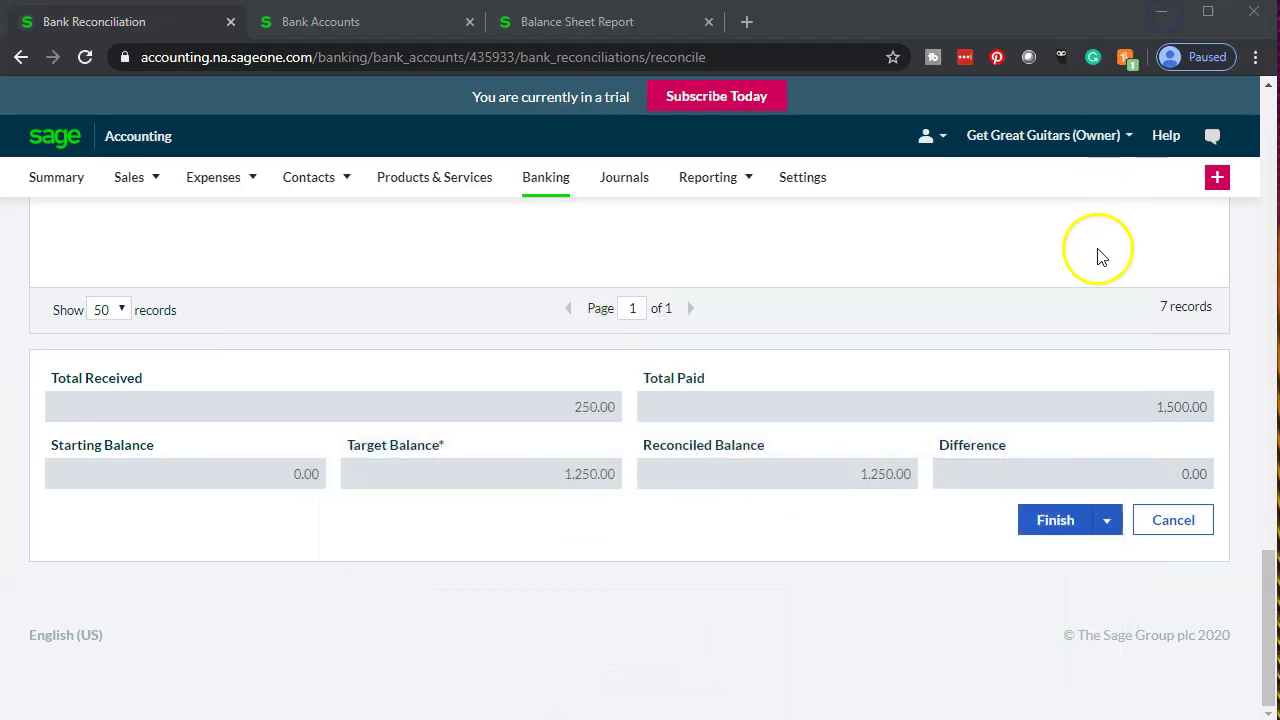
{"action": "left_click", "coordinate": [1047, 533]}
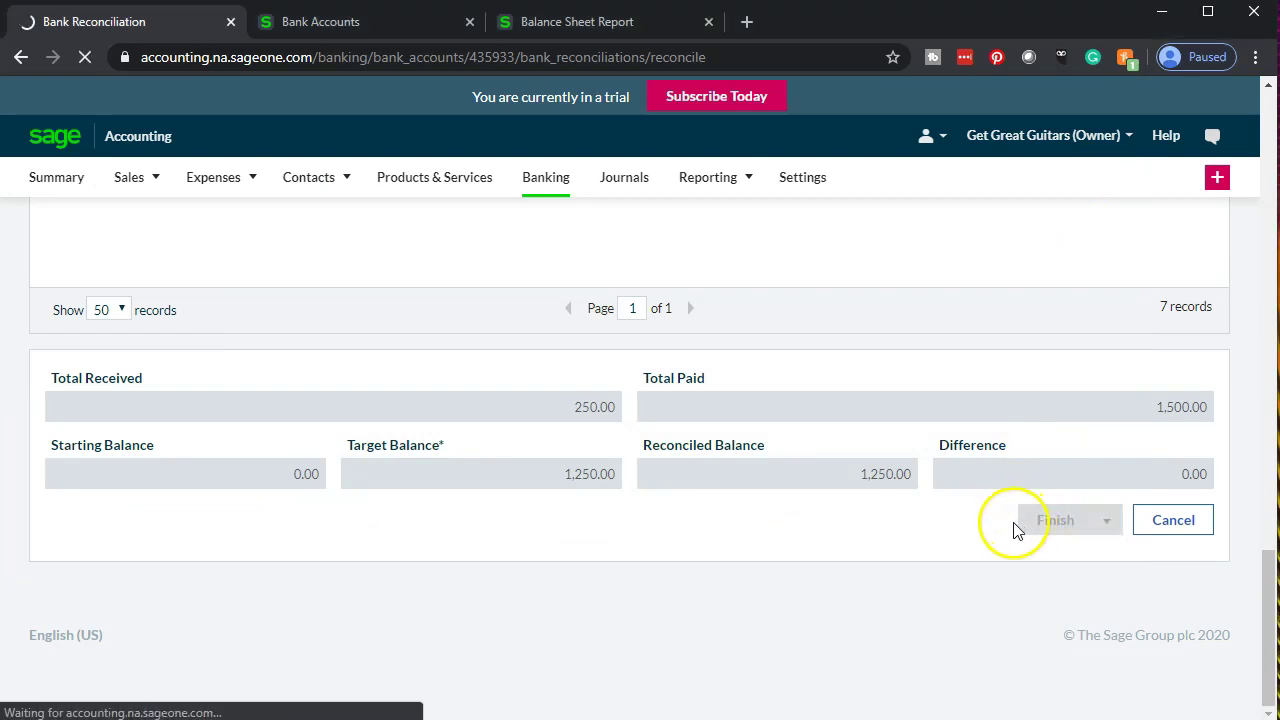